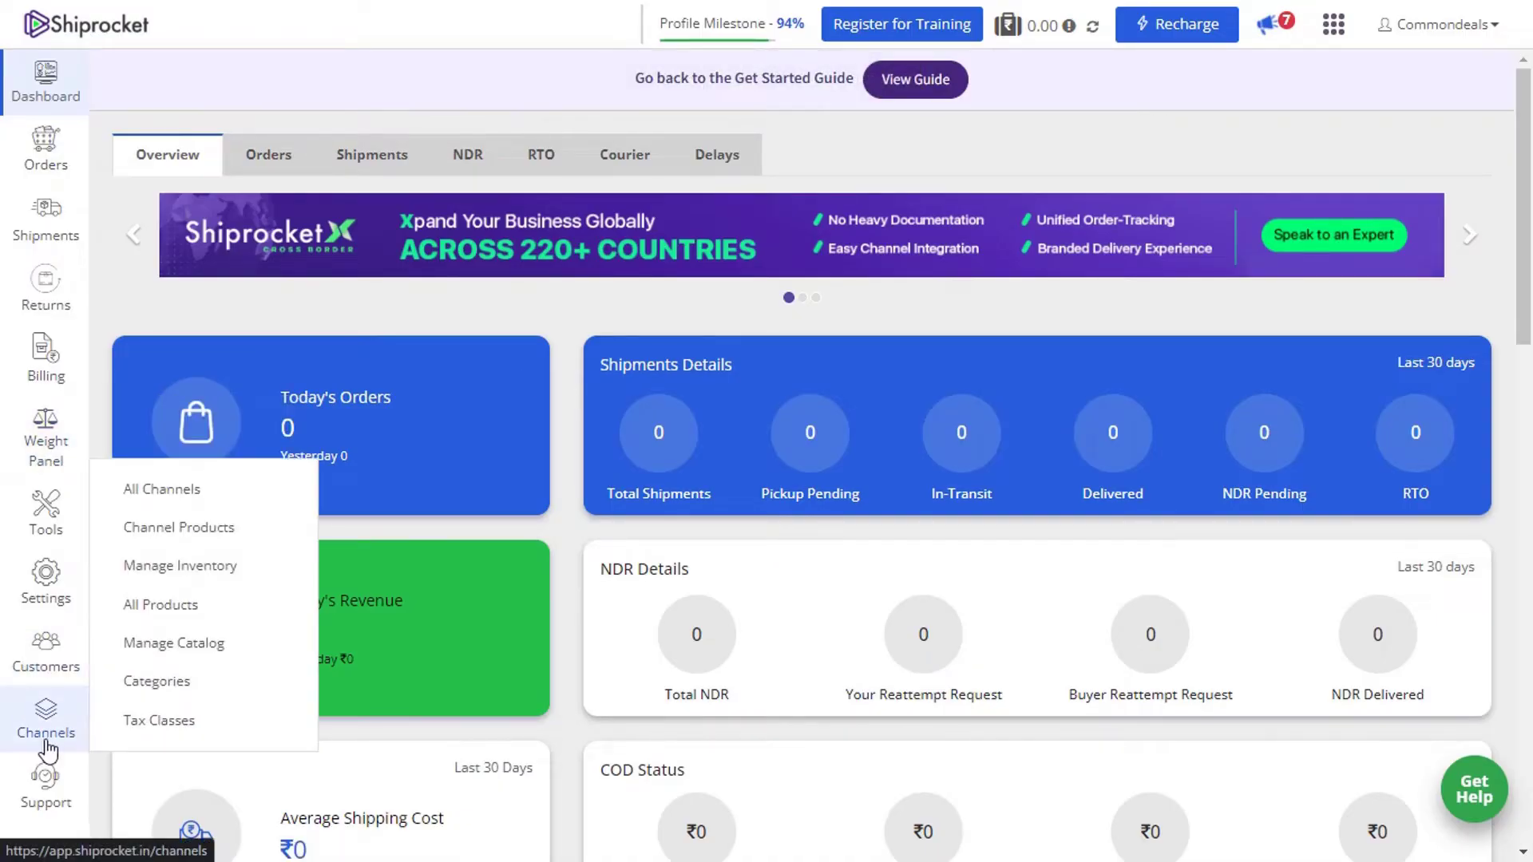
Step: Go from All Channels to the Add New Channel page
left_click(162, 489)
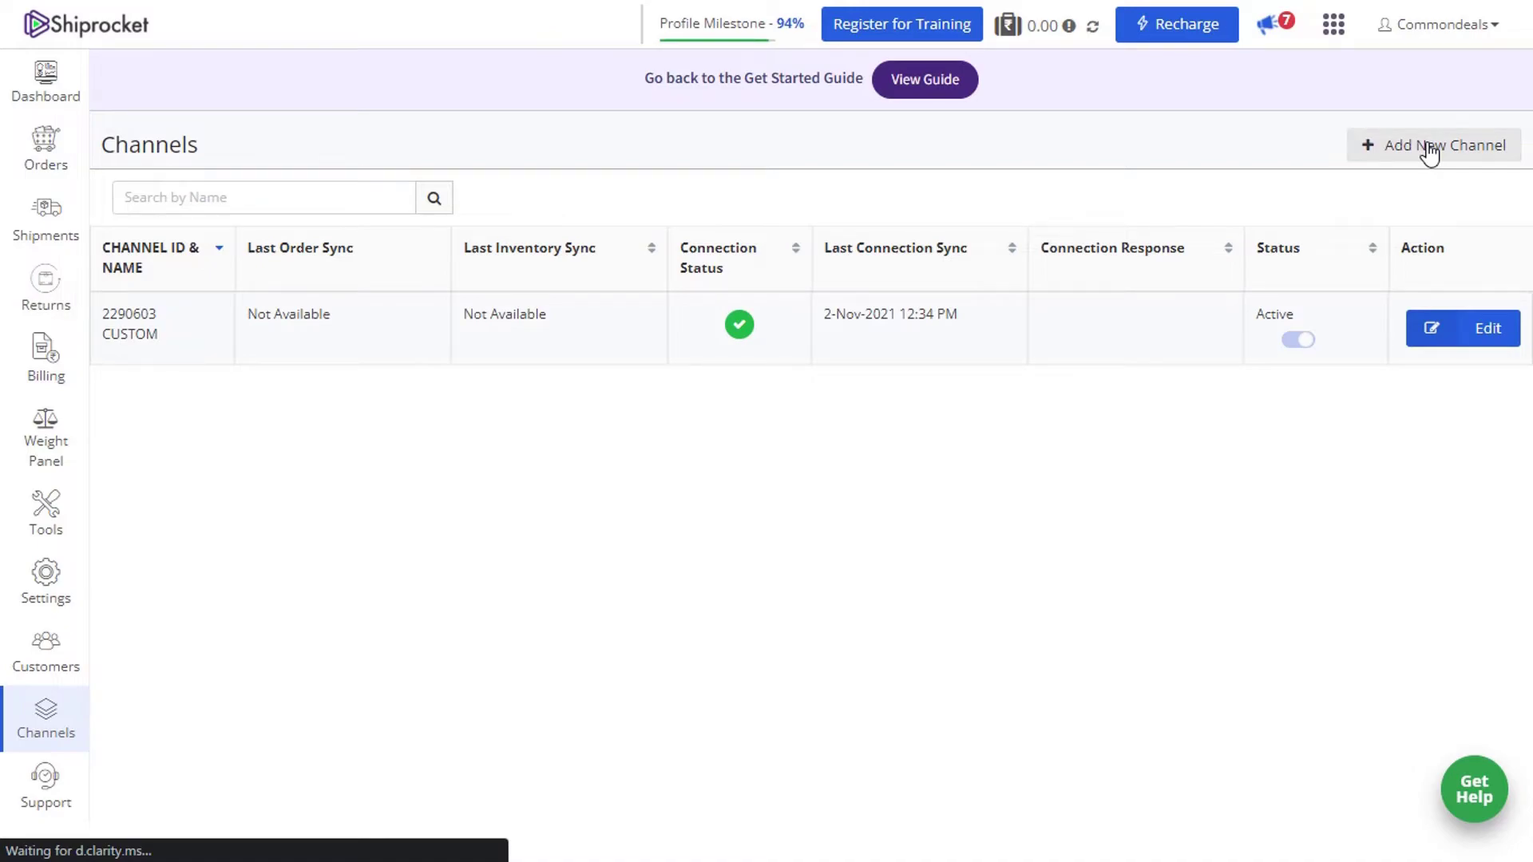
left_click(1429, 152)
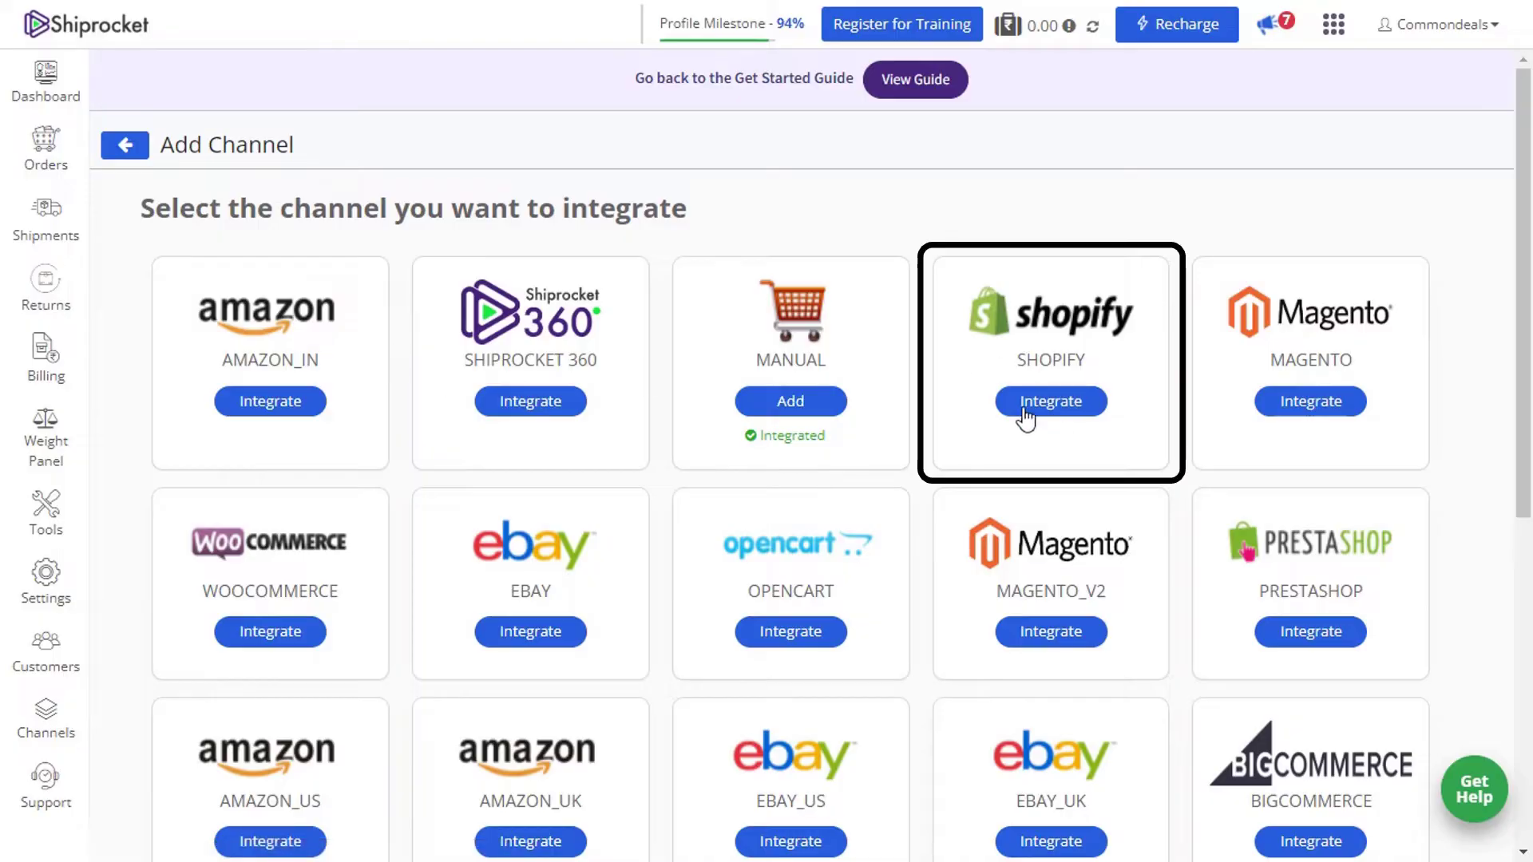
left_click(1051, 402)
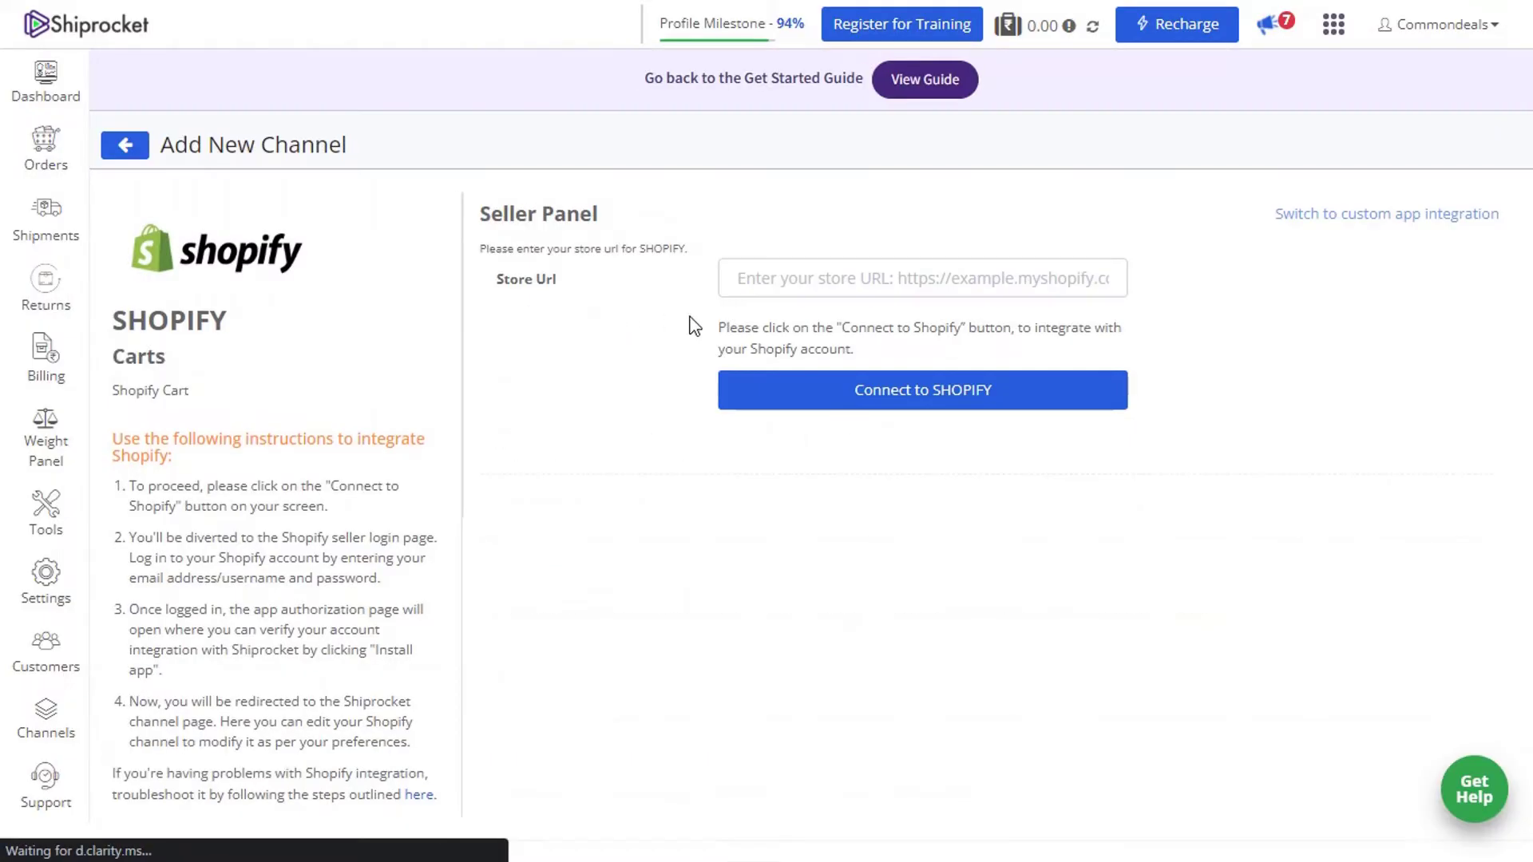
left_click(818, 278)
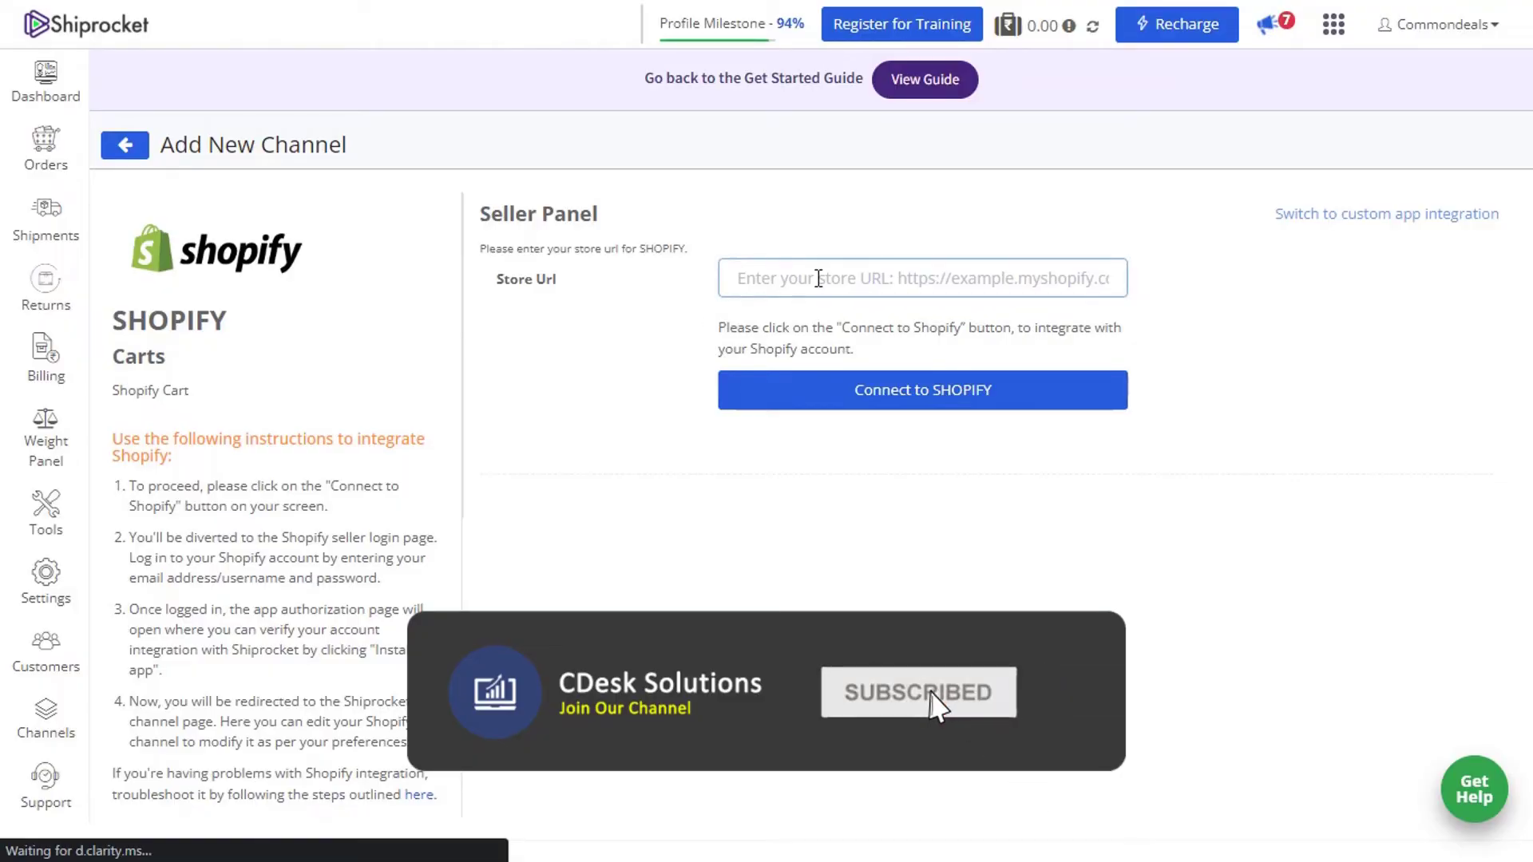
key("alt+Tab")
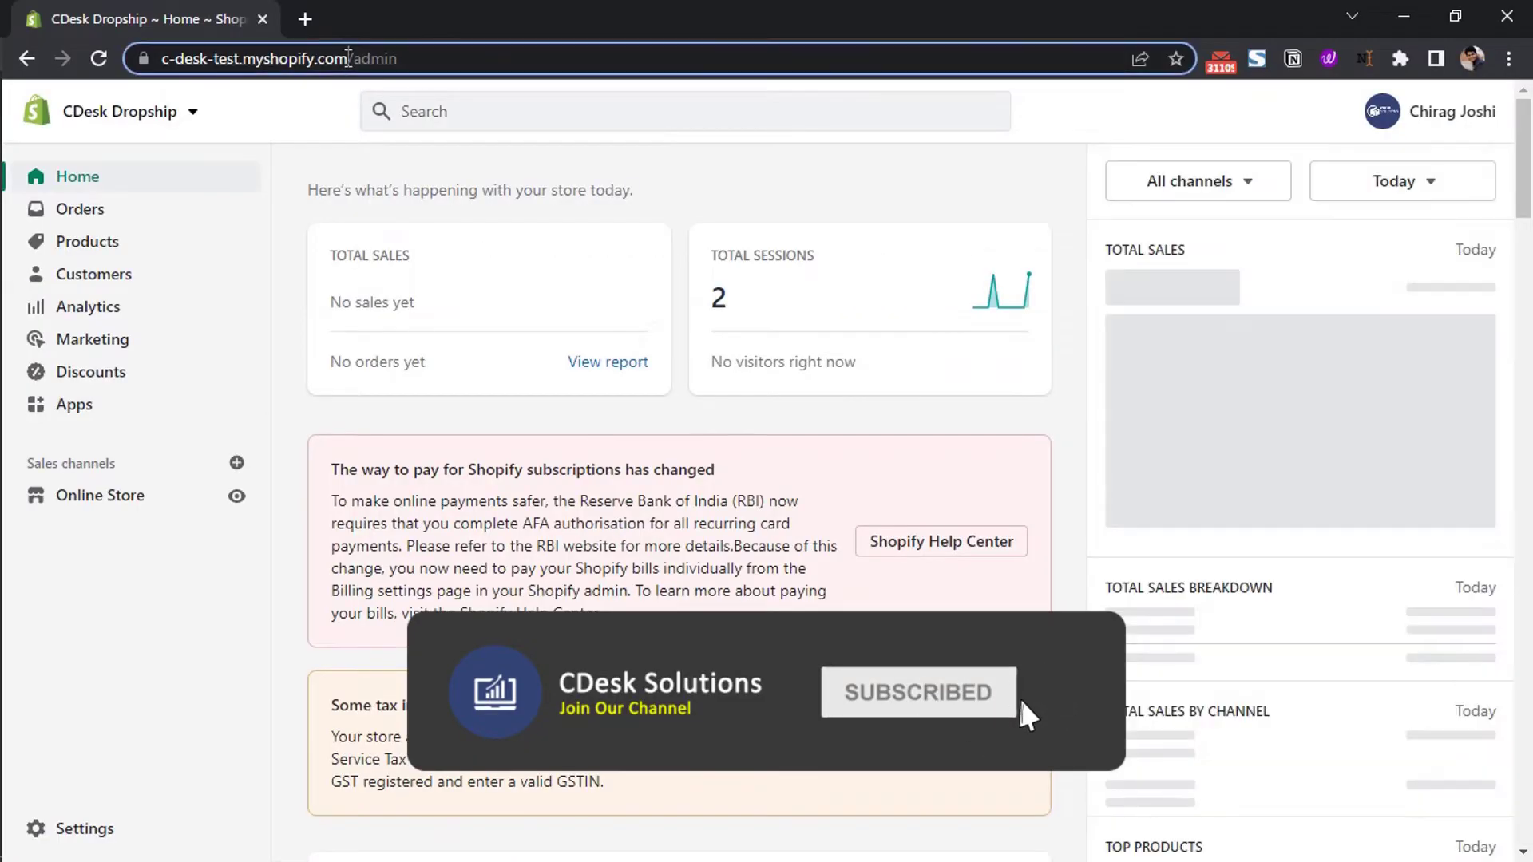
left_click(351, 58)
key("ctrl+c")
key("alt+Tab")
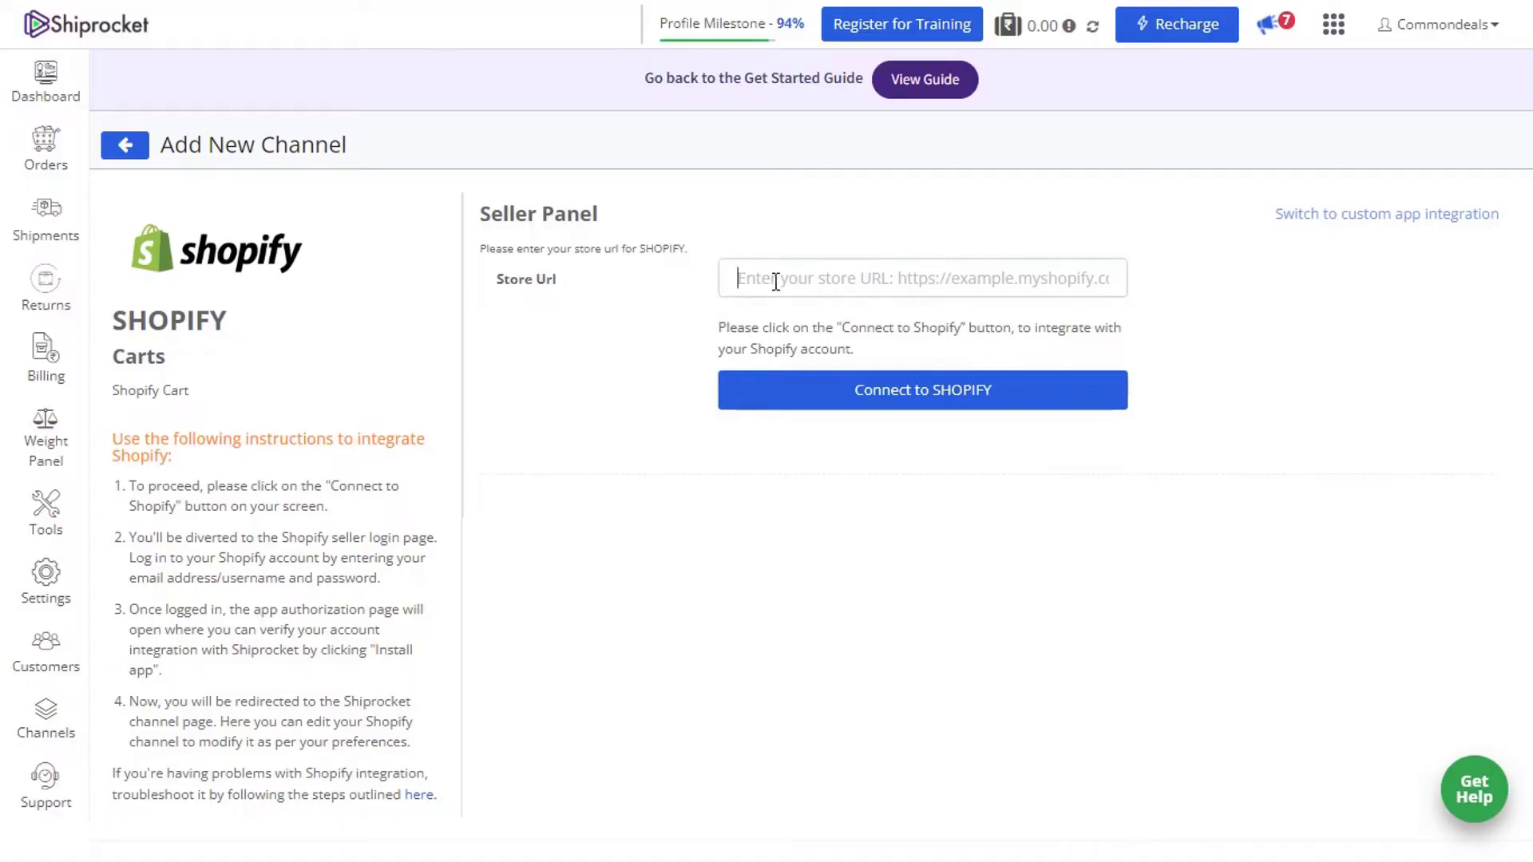
key("ctrl+v")
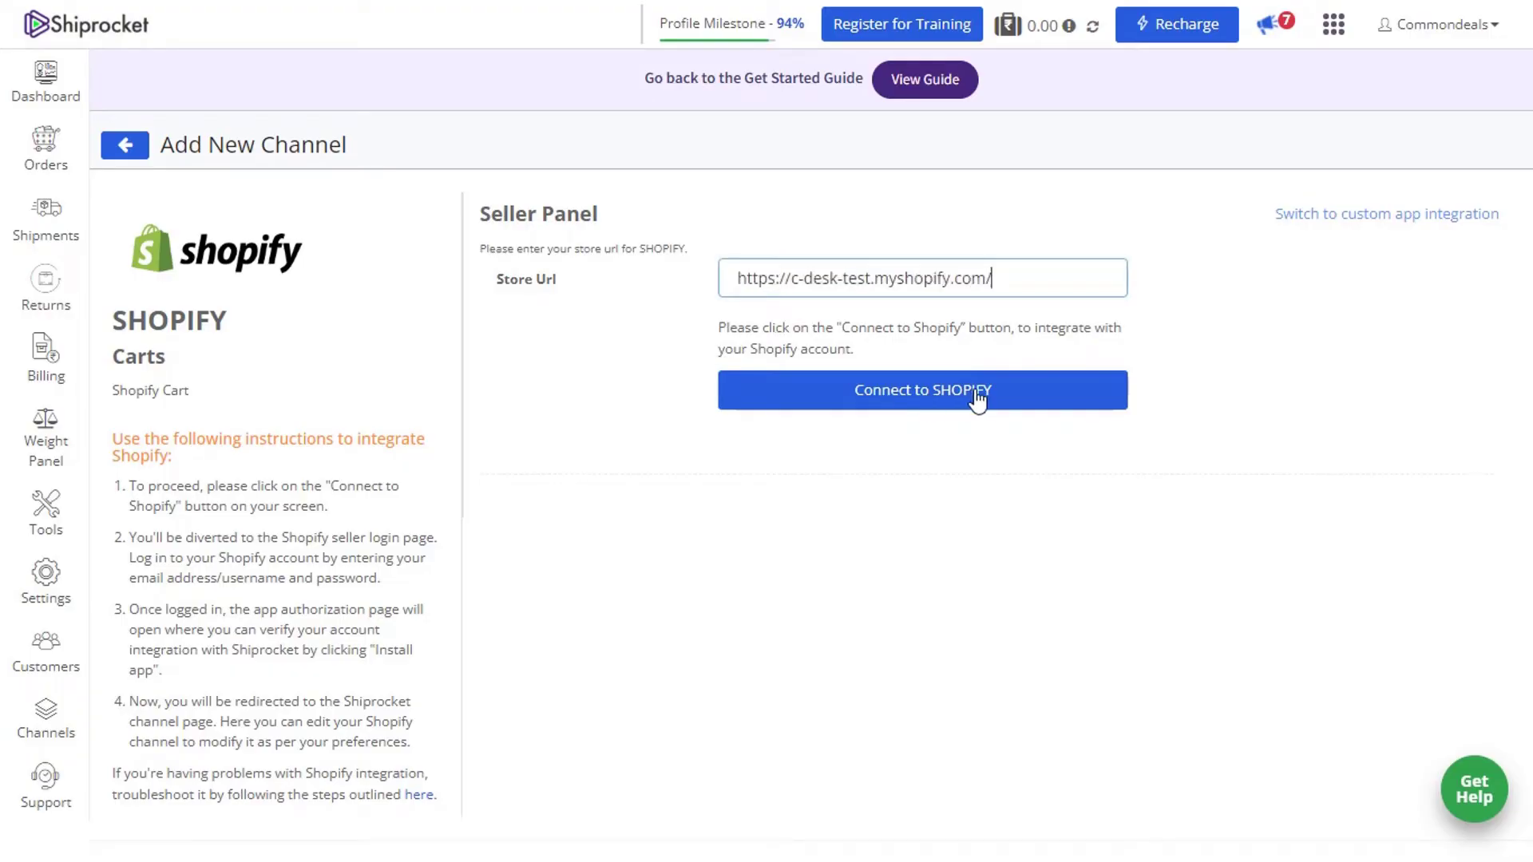
left_click(993, 394)
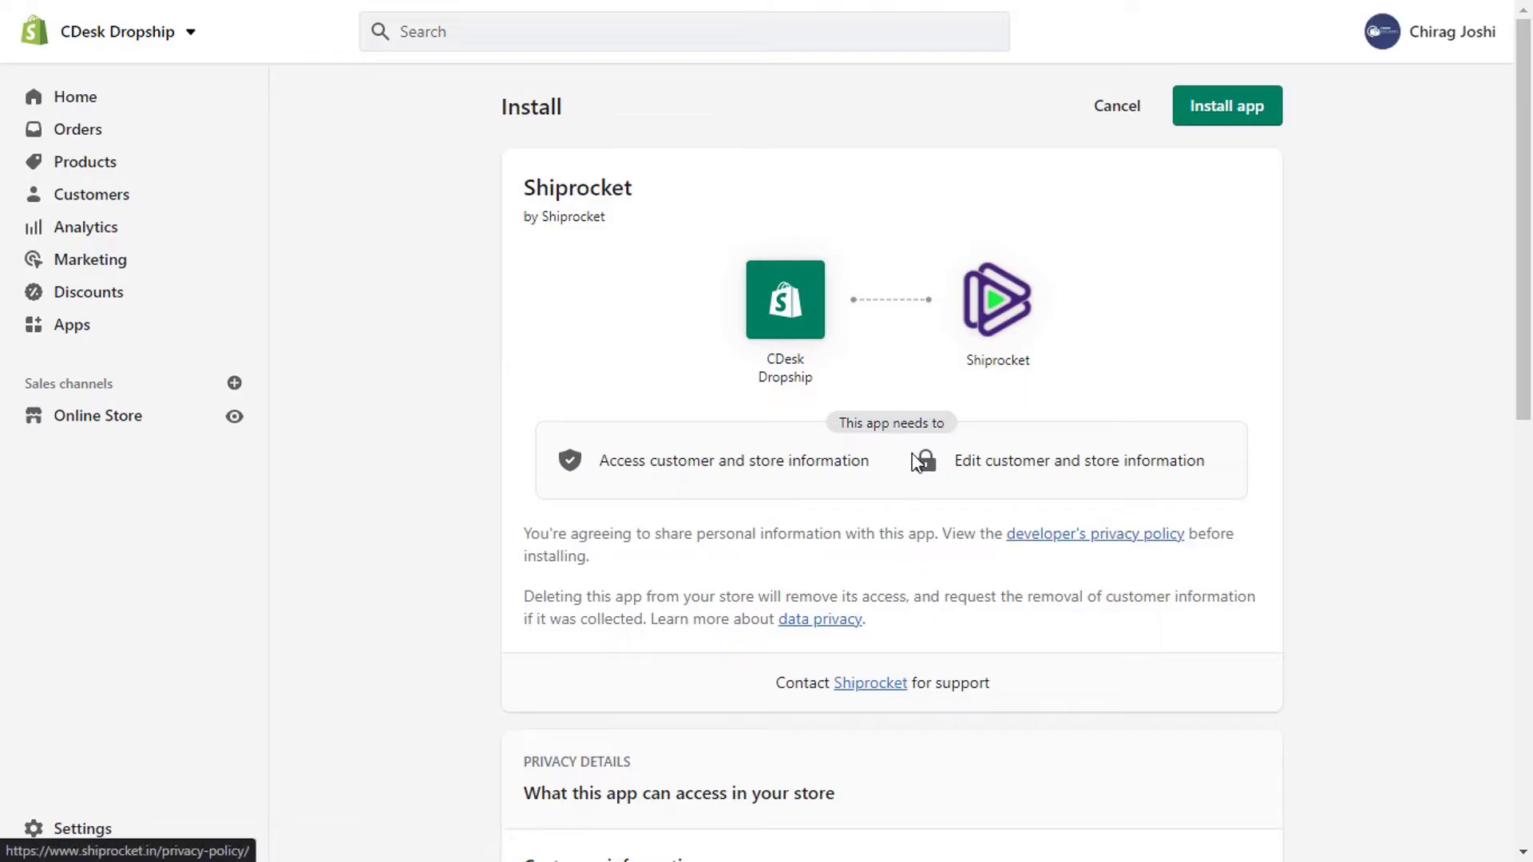
Step: Install the Shiprocket app on the CDesk Dropship Shopify store
left_click(1224, 111)
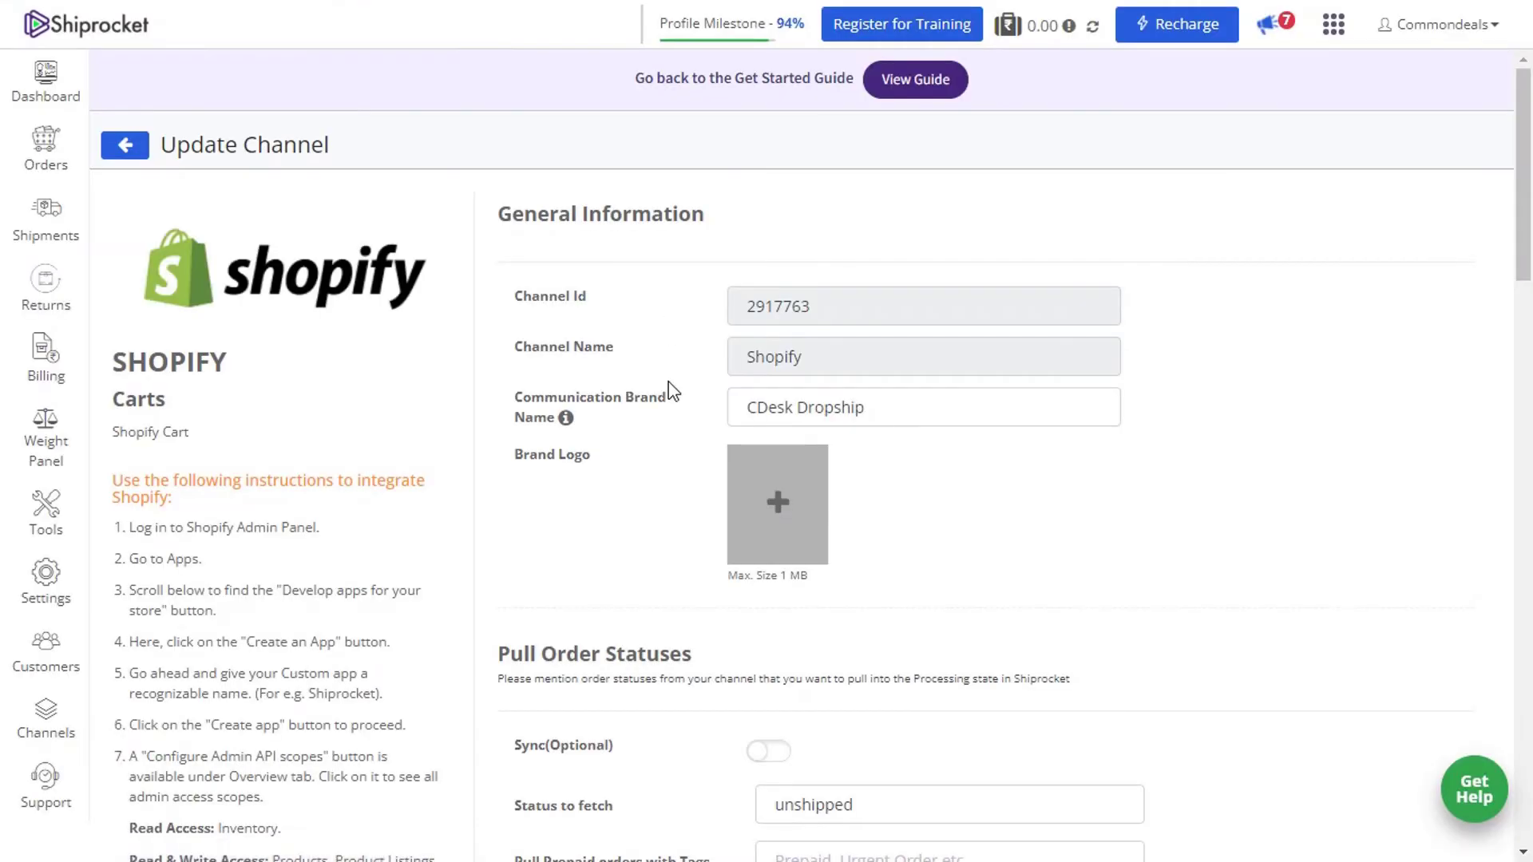
scroll(669, 391, "down", 3)
scroll(668, 391, "down", 2)
scroll(715, 313, "up", 5)
Step: Keep brand CDesk Dropship, enable order sync, fetching unshipped, fulfilled and unfulfilled orders
double_click(862, 407)
left_click(982, 506)
scroll(795, 492, "down", 3)
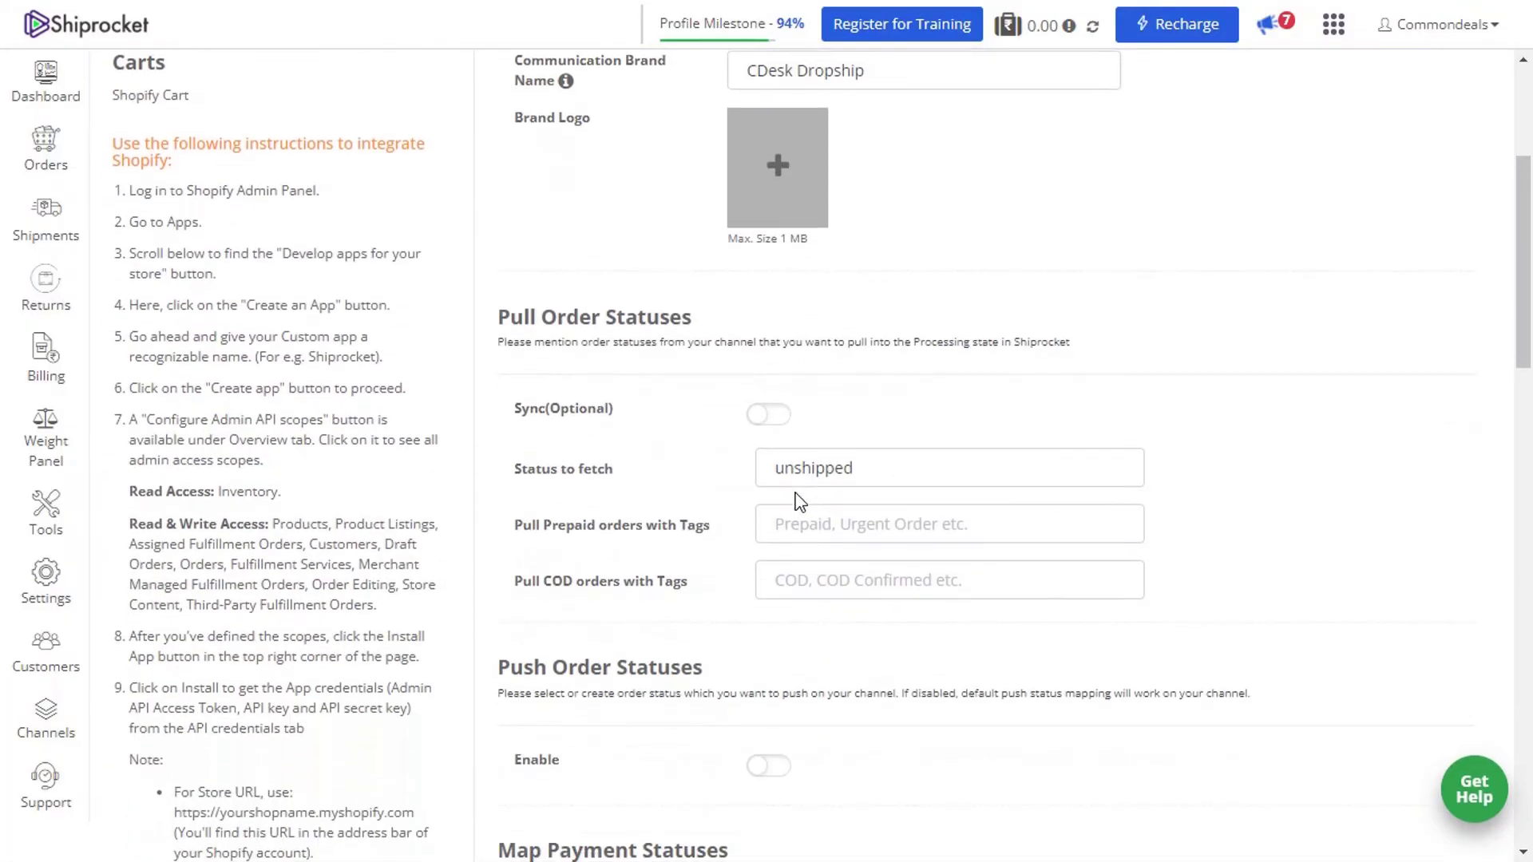
left_click(779, 419)
scroll(672, 476, "up", 3)
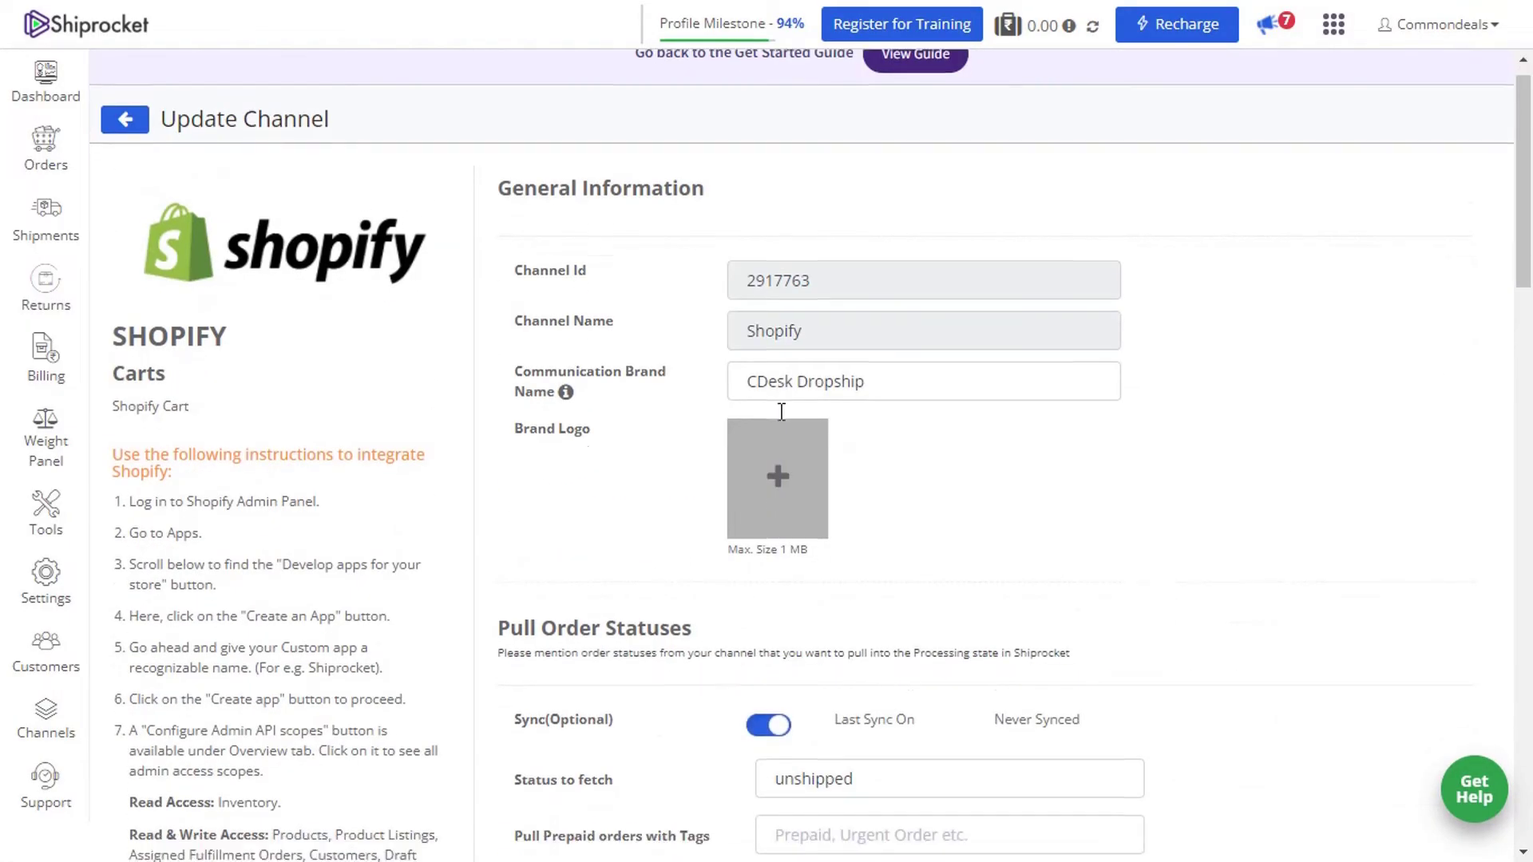
scroll(672, 475, "down", 4)
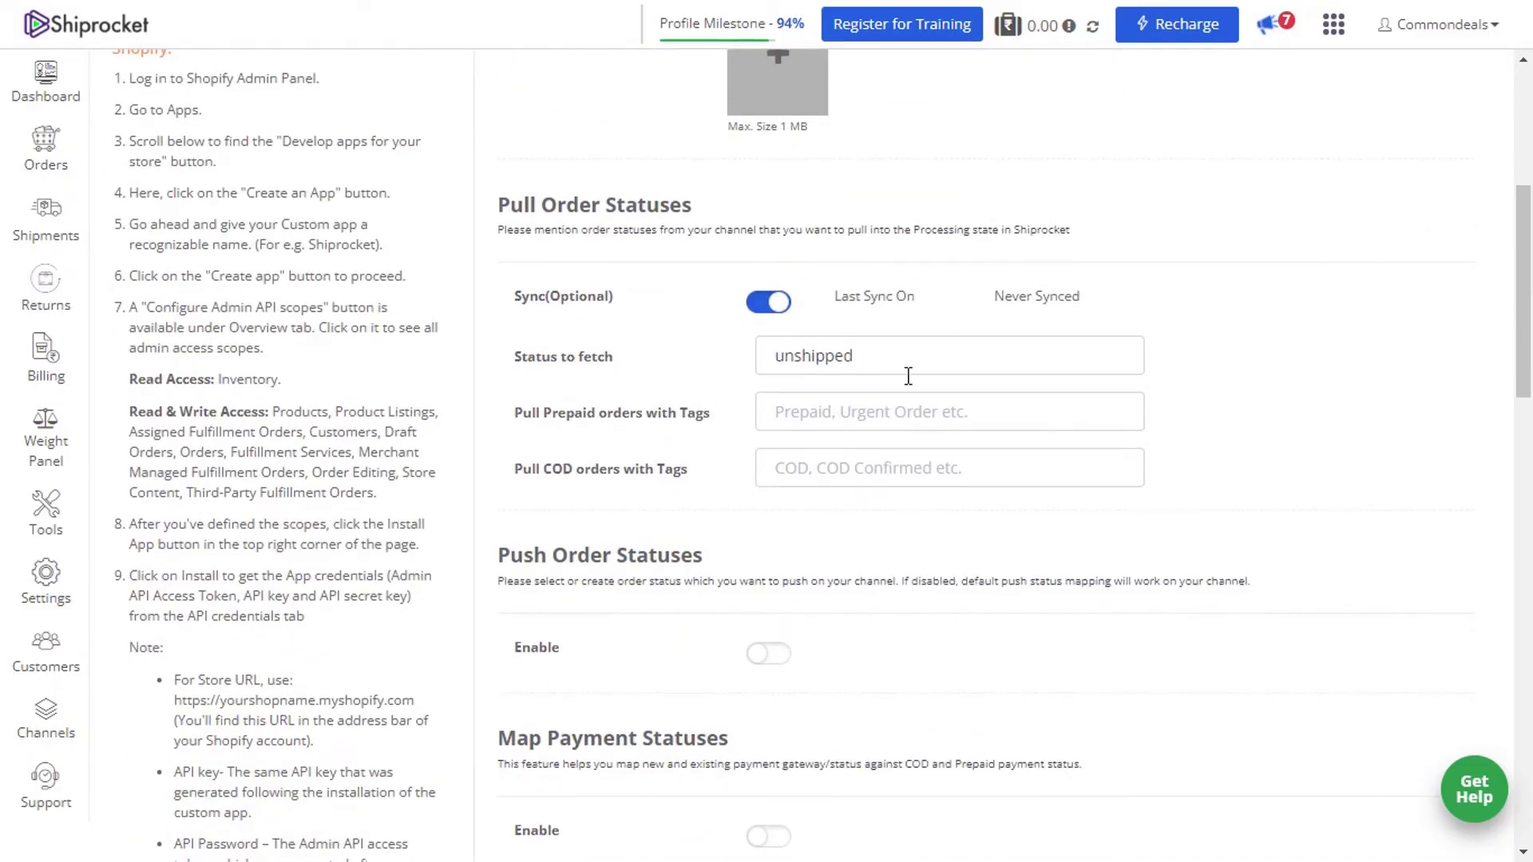
left_click(902, 357)
type(",")
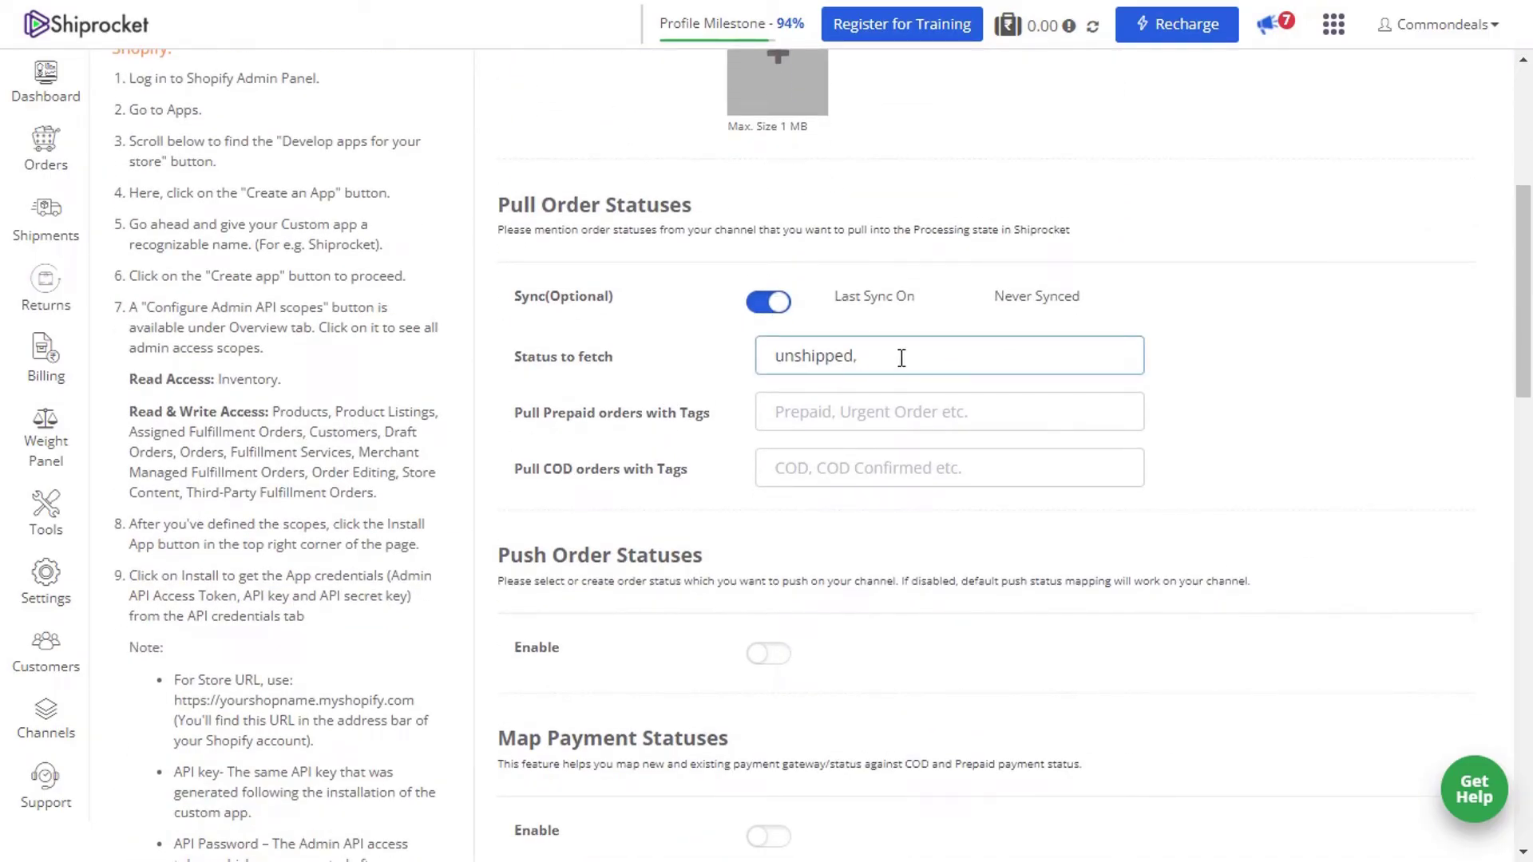
type(" fulfilled, unfulfilled")
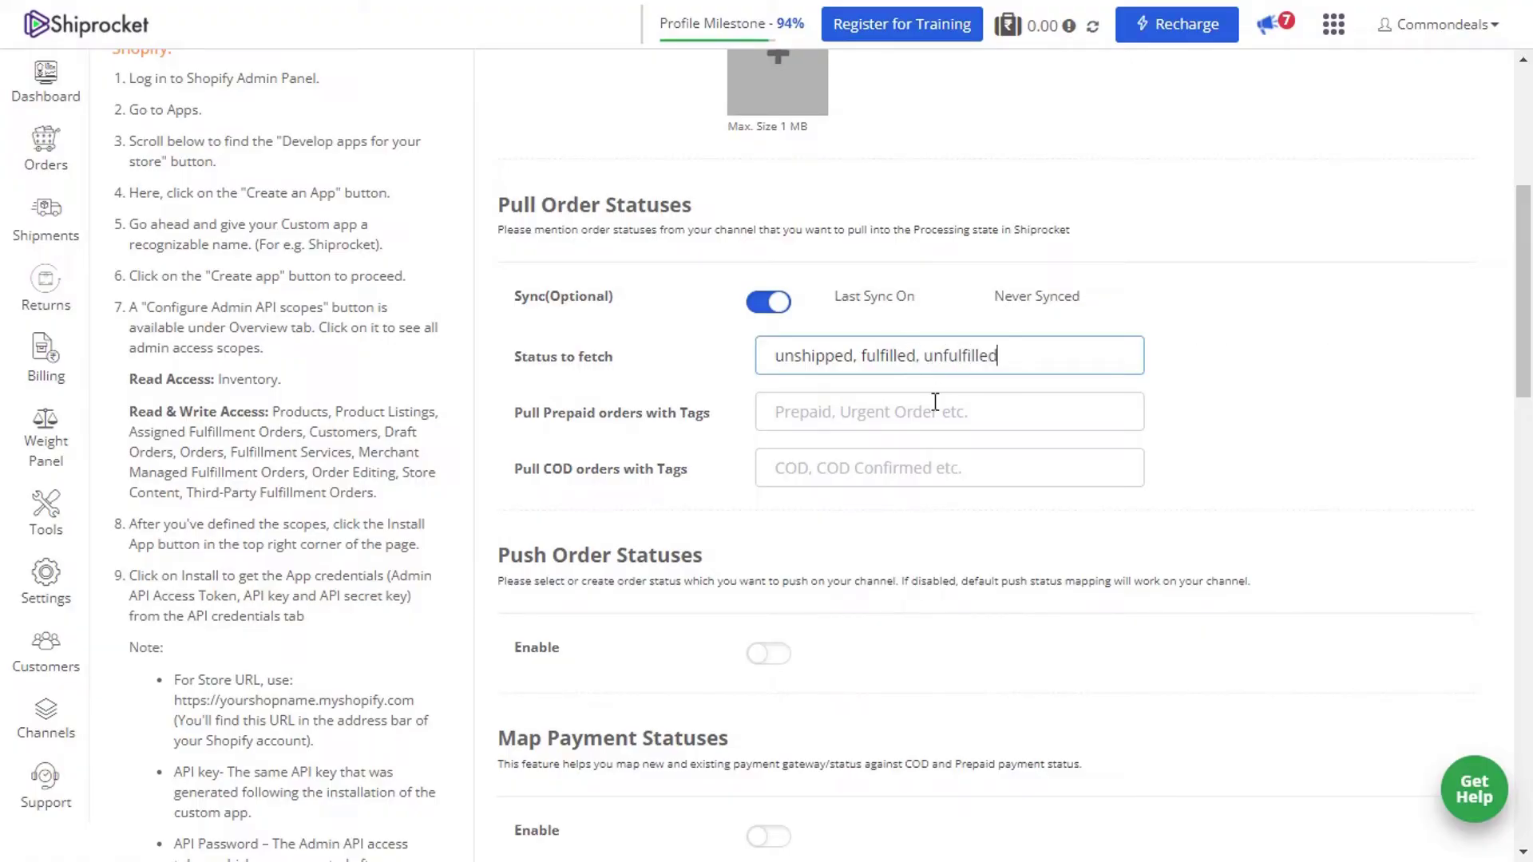
left_click(1249, 392)
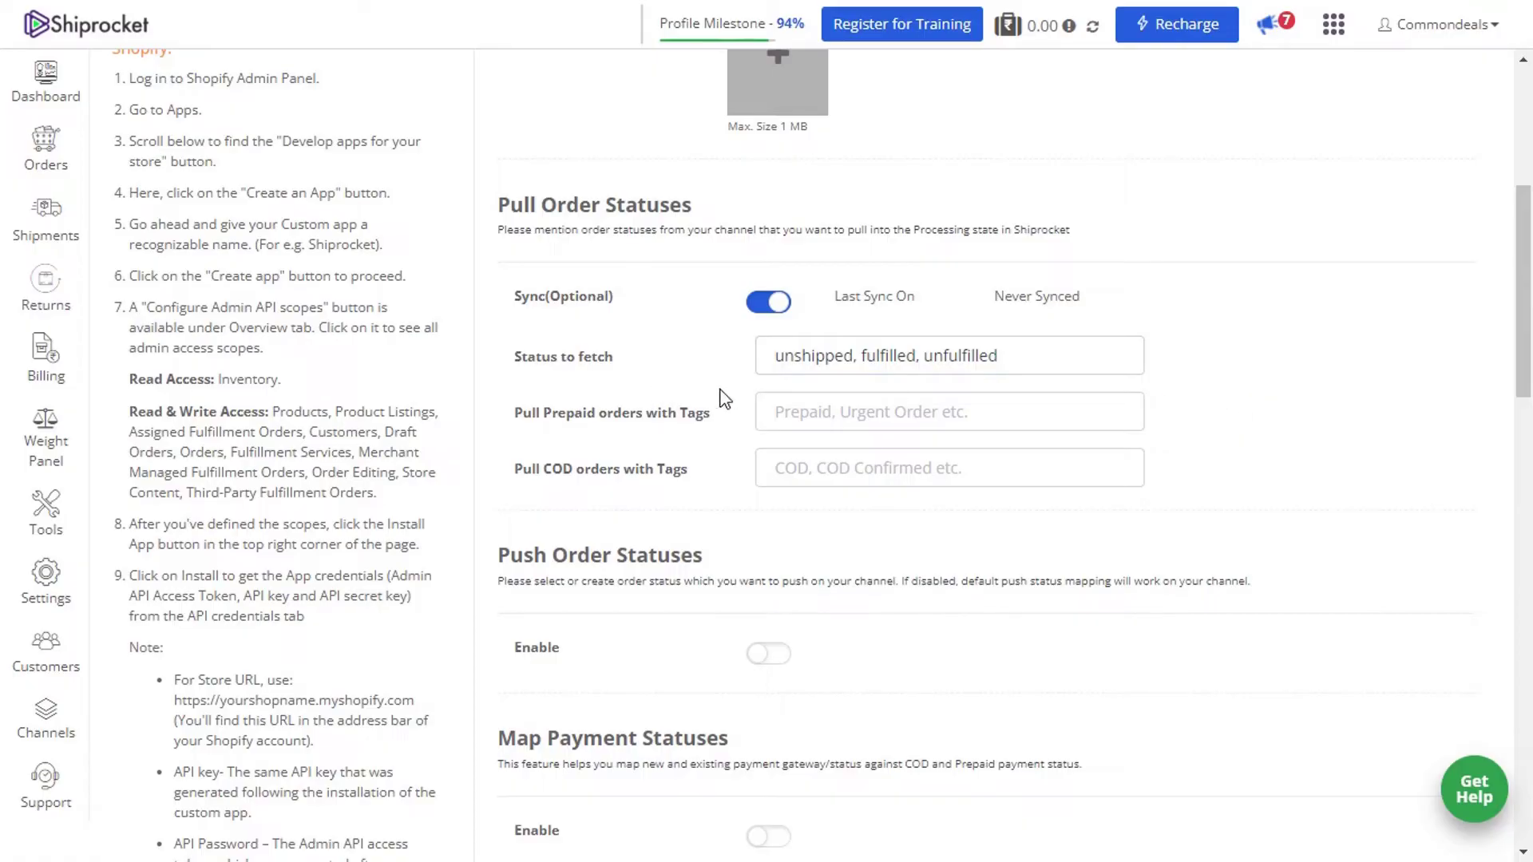
scroll(722, 398, "down", 2)
scroll(742, 432, "down", 1)
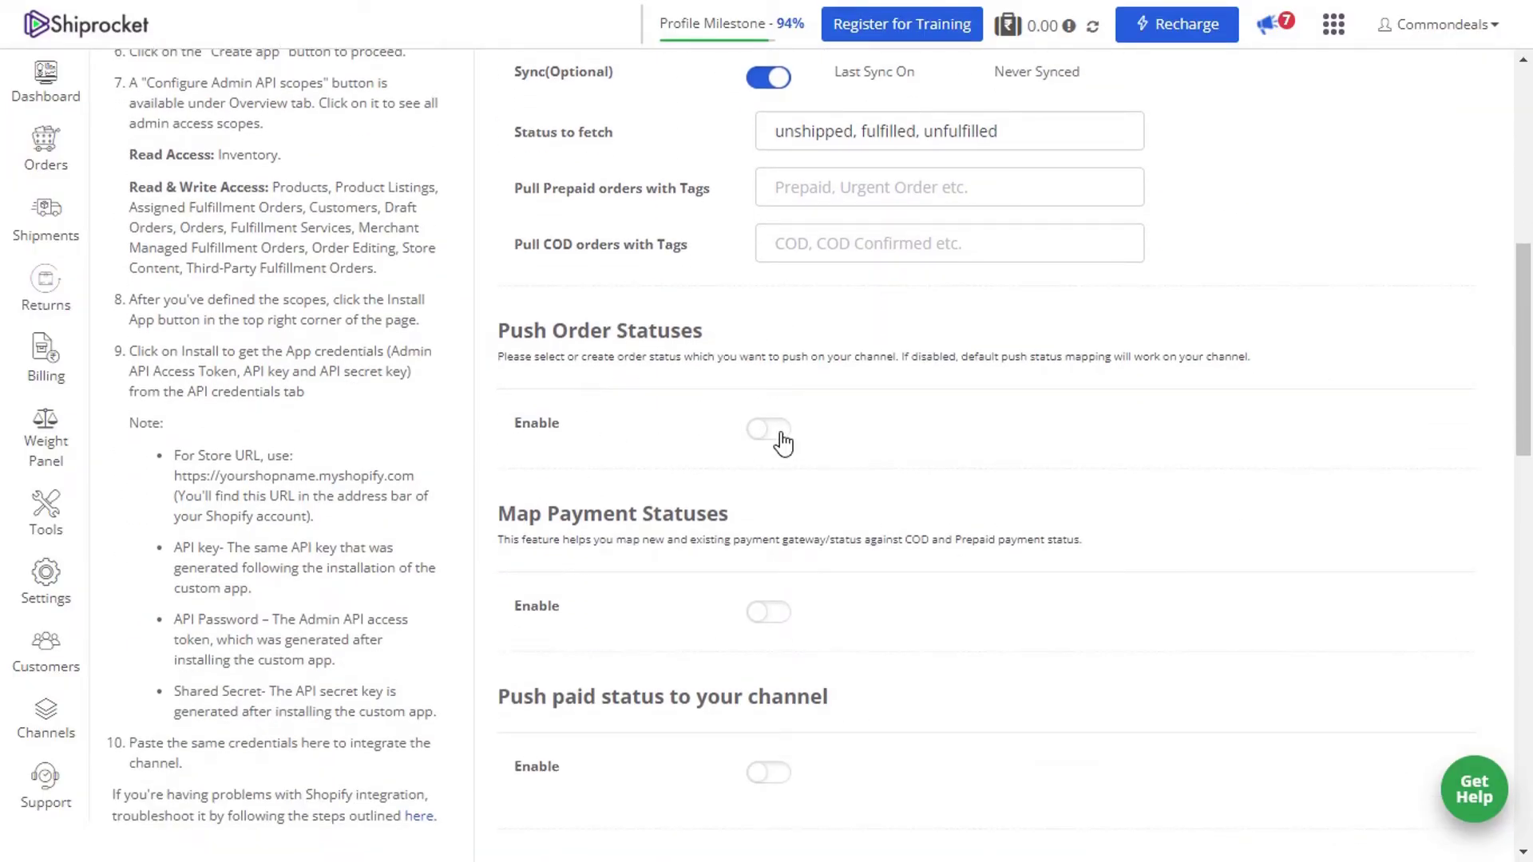
Step: Enable status push mapping Cancelled→Canceled, Shipped→In_Transit, Delivered→Delivered
left_click(767, 432)
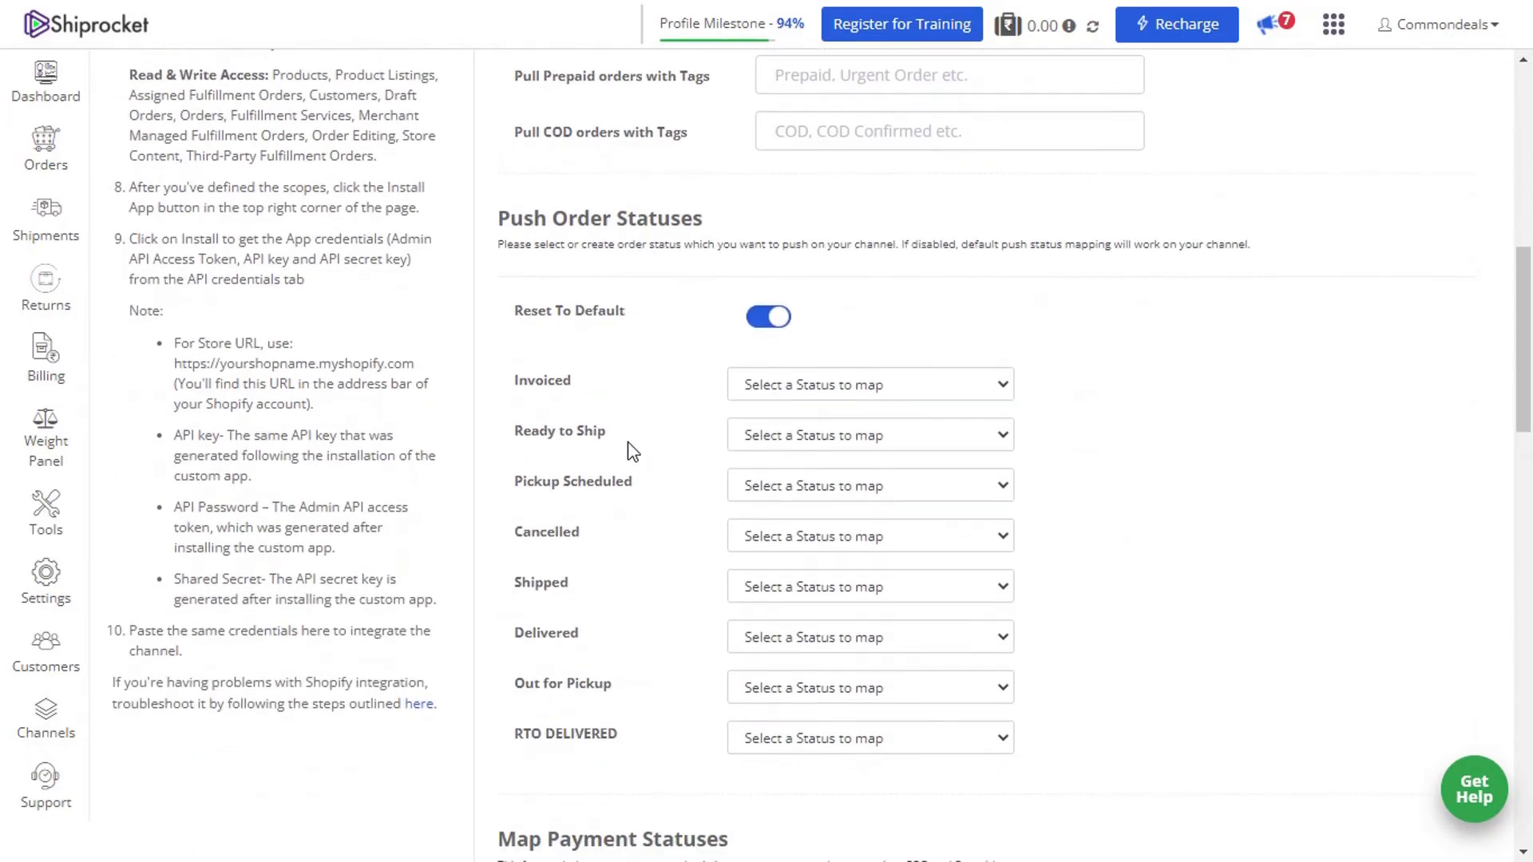
scroll(630, 448, "down", 2)
left_click(818, 314)
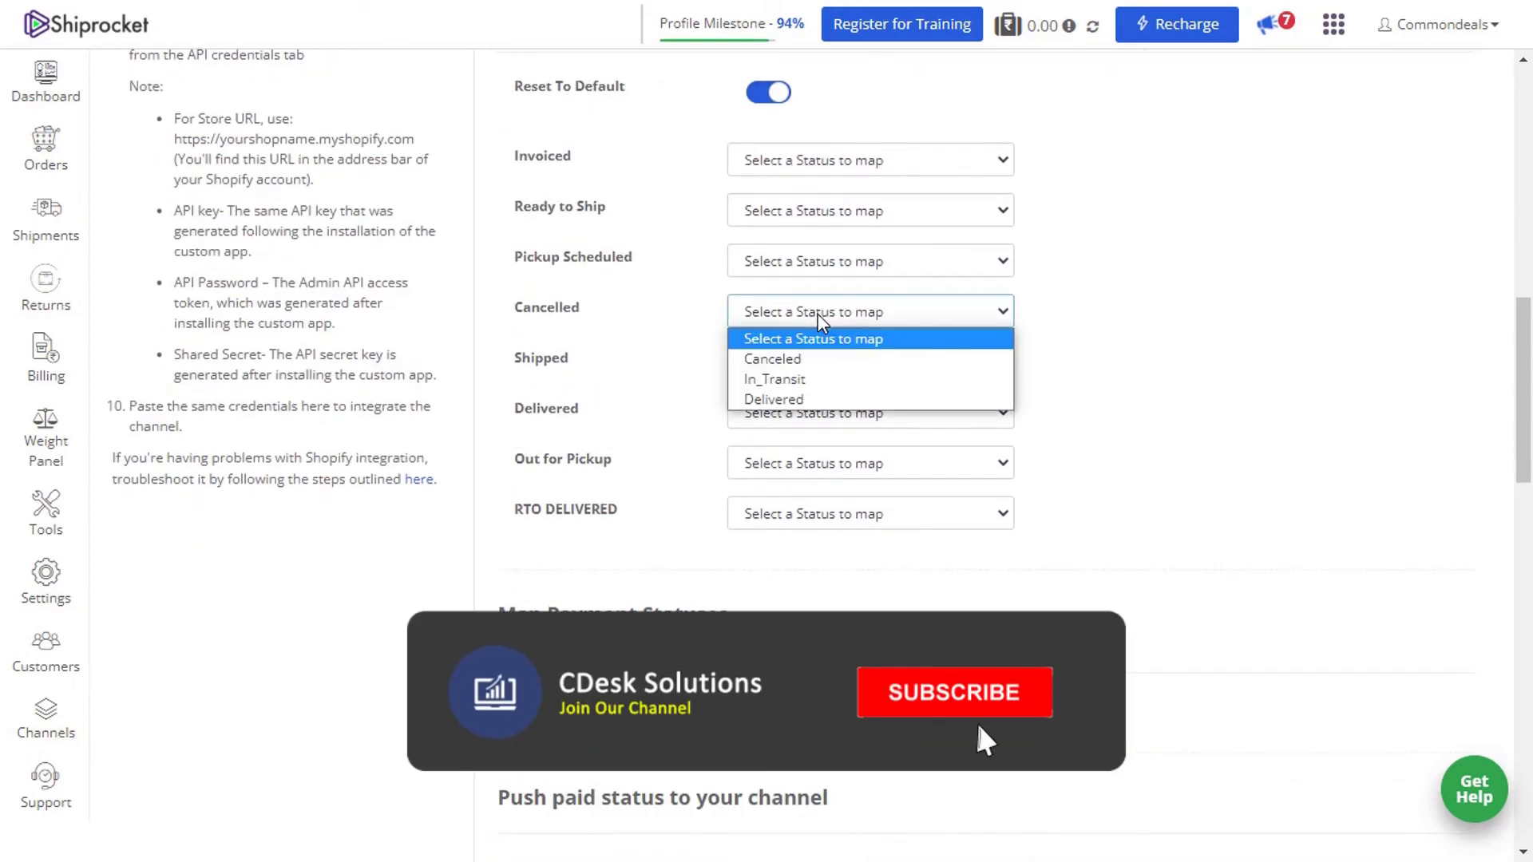
left_click(773, 358)
left_click(799, 361)
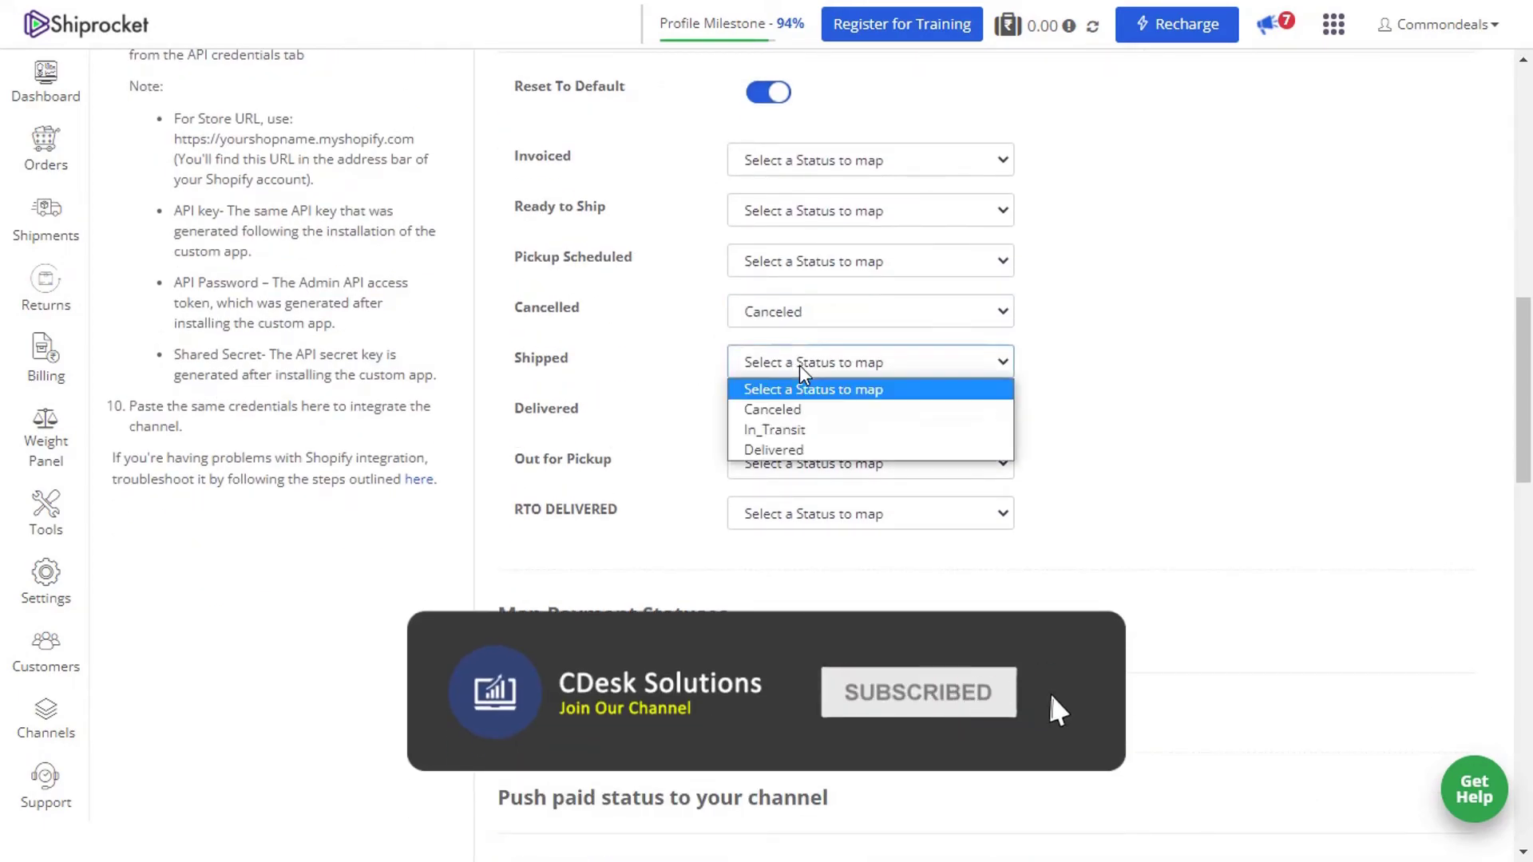
left_click(785, 432)
left_click(826, 412)
left_click(773, 500)
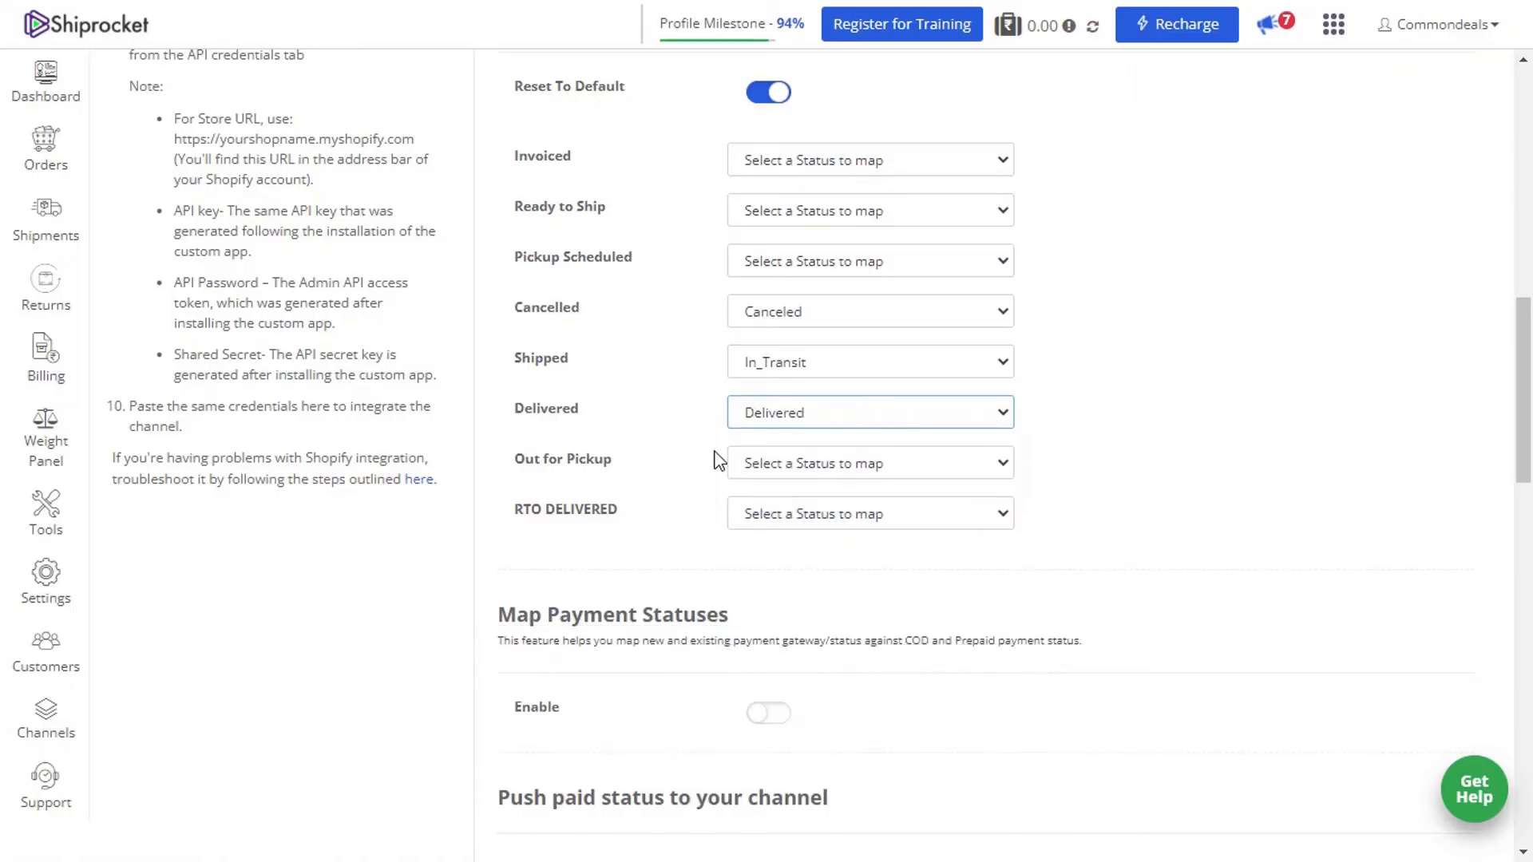
scroll(677, 420, "down", 3)
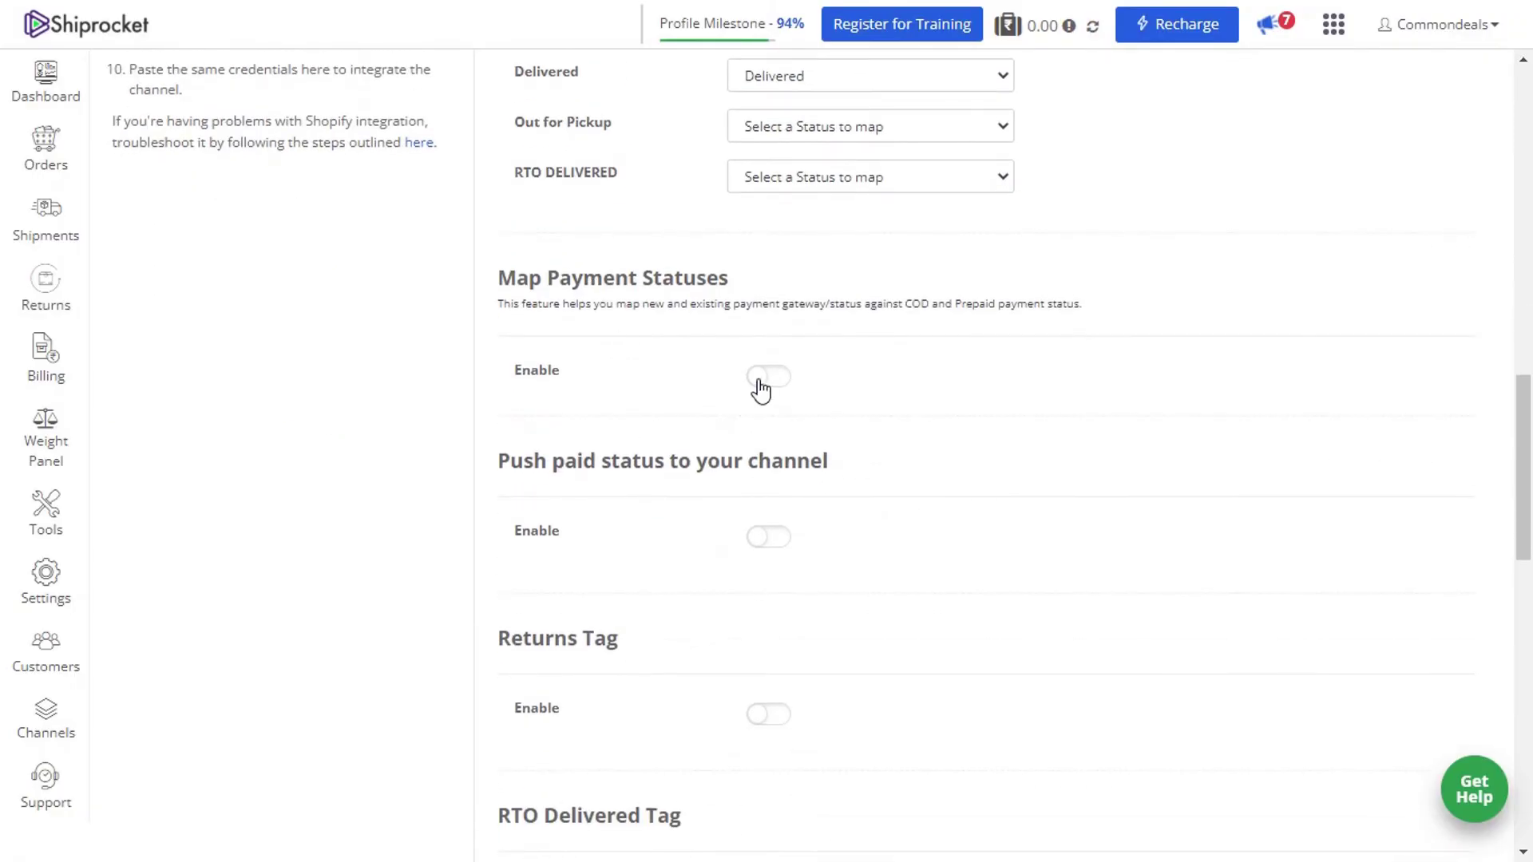
Step: Enable payment mapping, replacing COD with Payment Pending and Prepaid with Paid
left_click(767, 383)
scroll(605, 376, "down", 5)
scroll(605, 395, "down", 3)
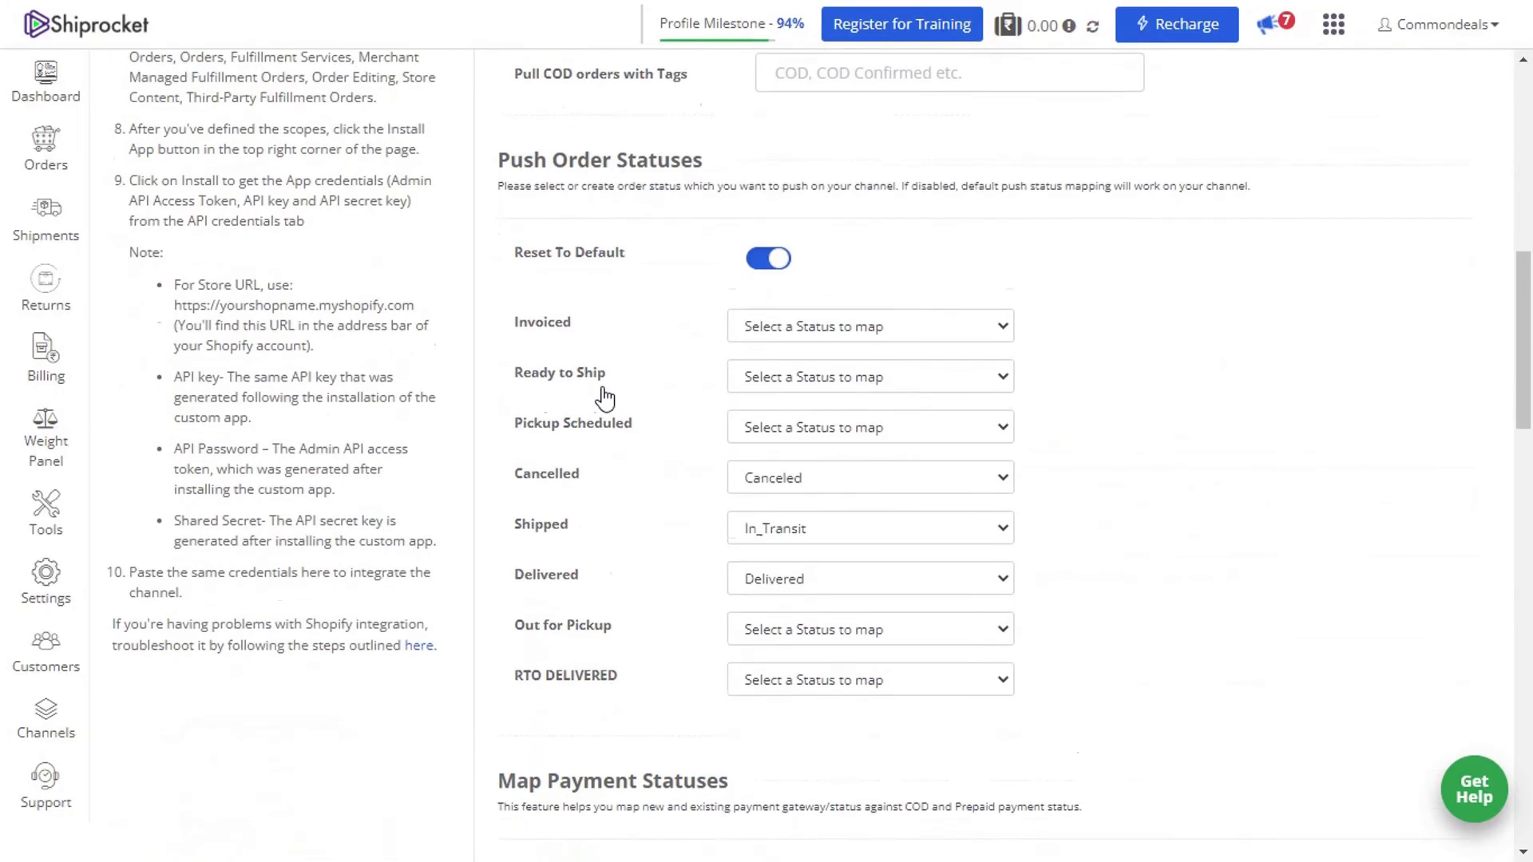
scroll(605, 395, "down", 5)
scroll(605, 396, "down", 1)
double_click(813, 330)
key("BackSpace")
double_click(821, 395)
key("BackSpace")
left_click(656, 345)
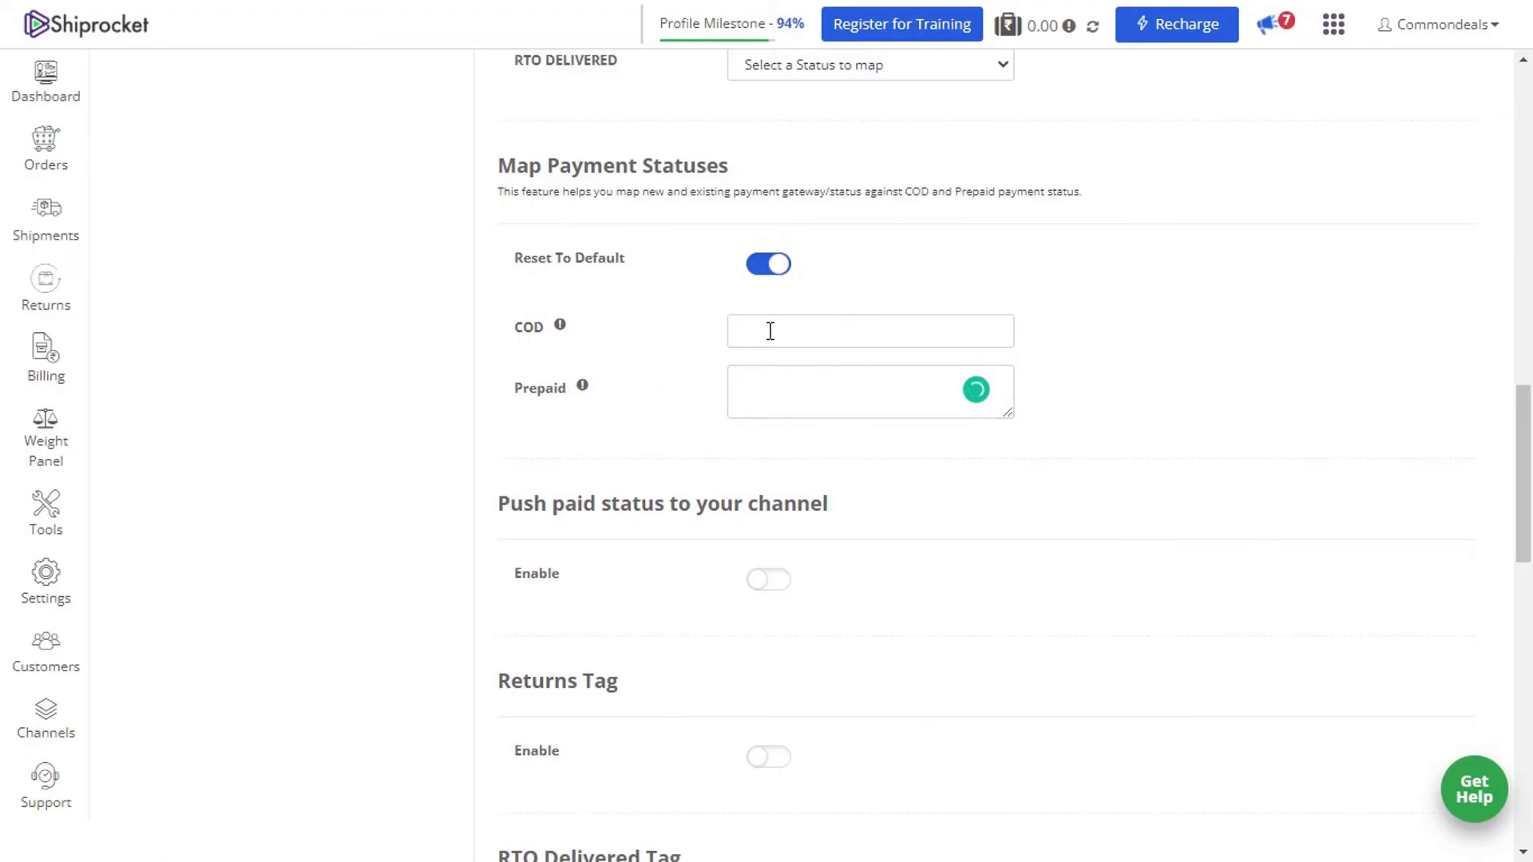
left_click(770, 332)
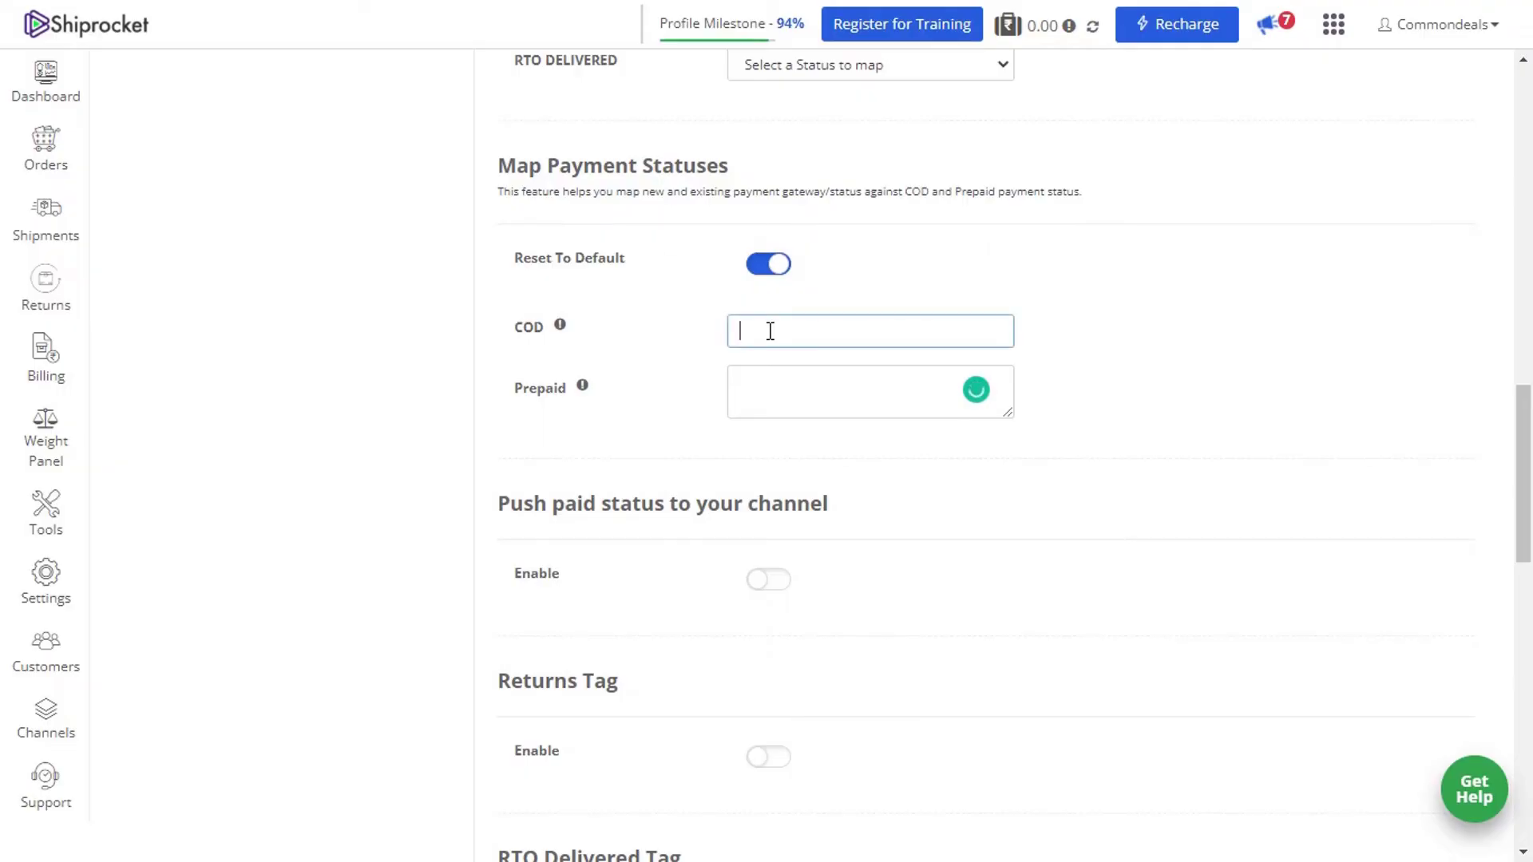
type("Payment Pending")
key("Tab")
type("Pa")
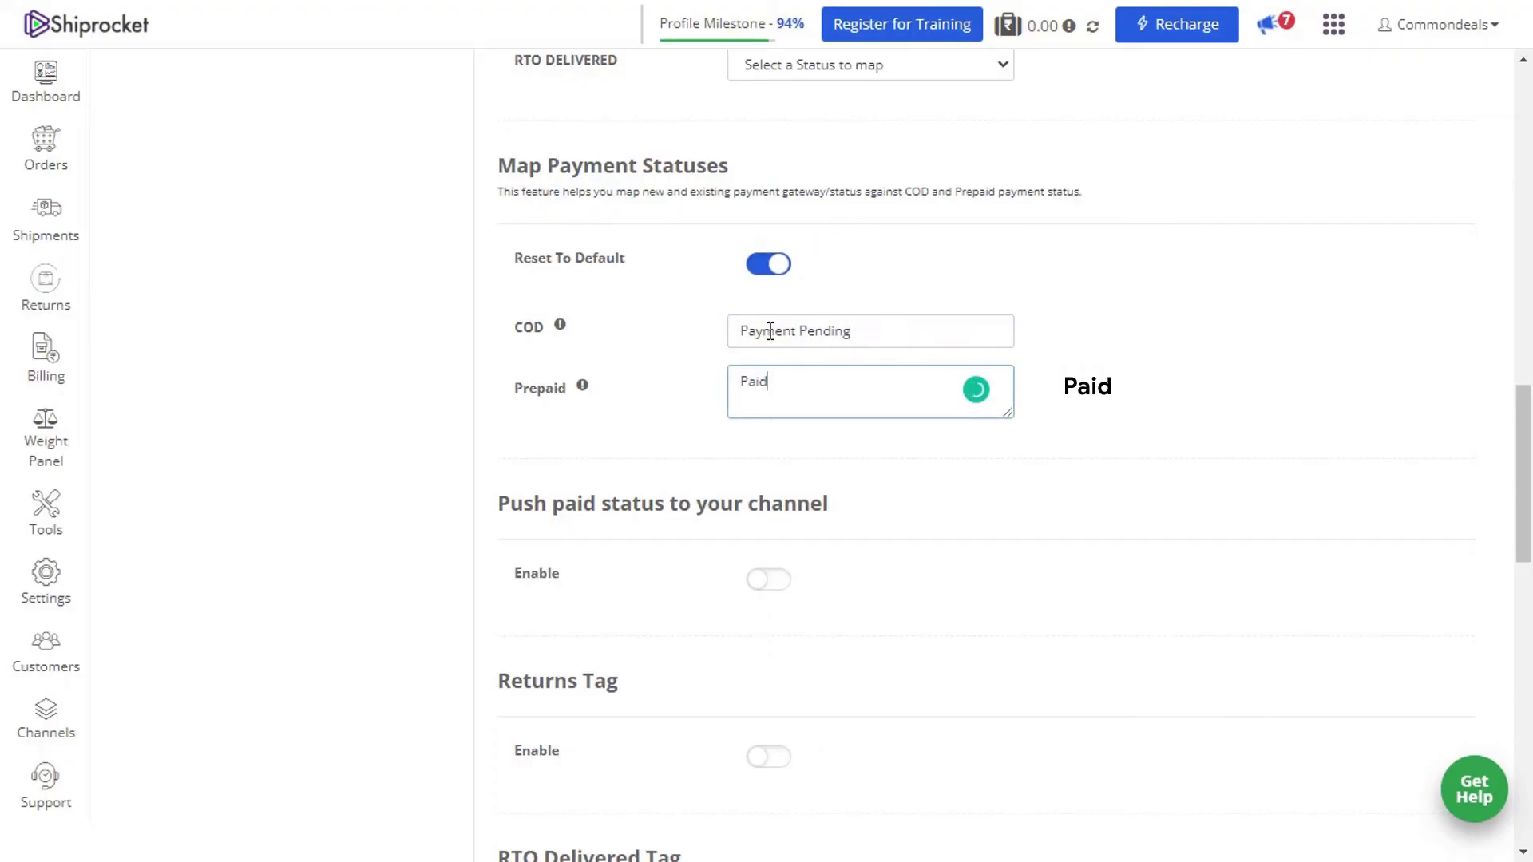
scroll(676, 369, "down", 1)
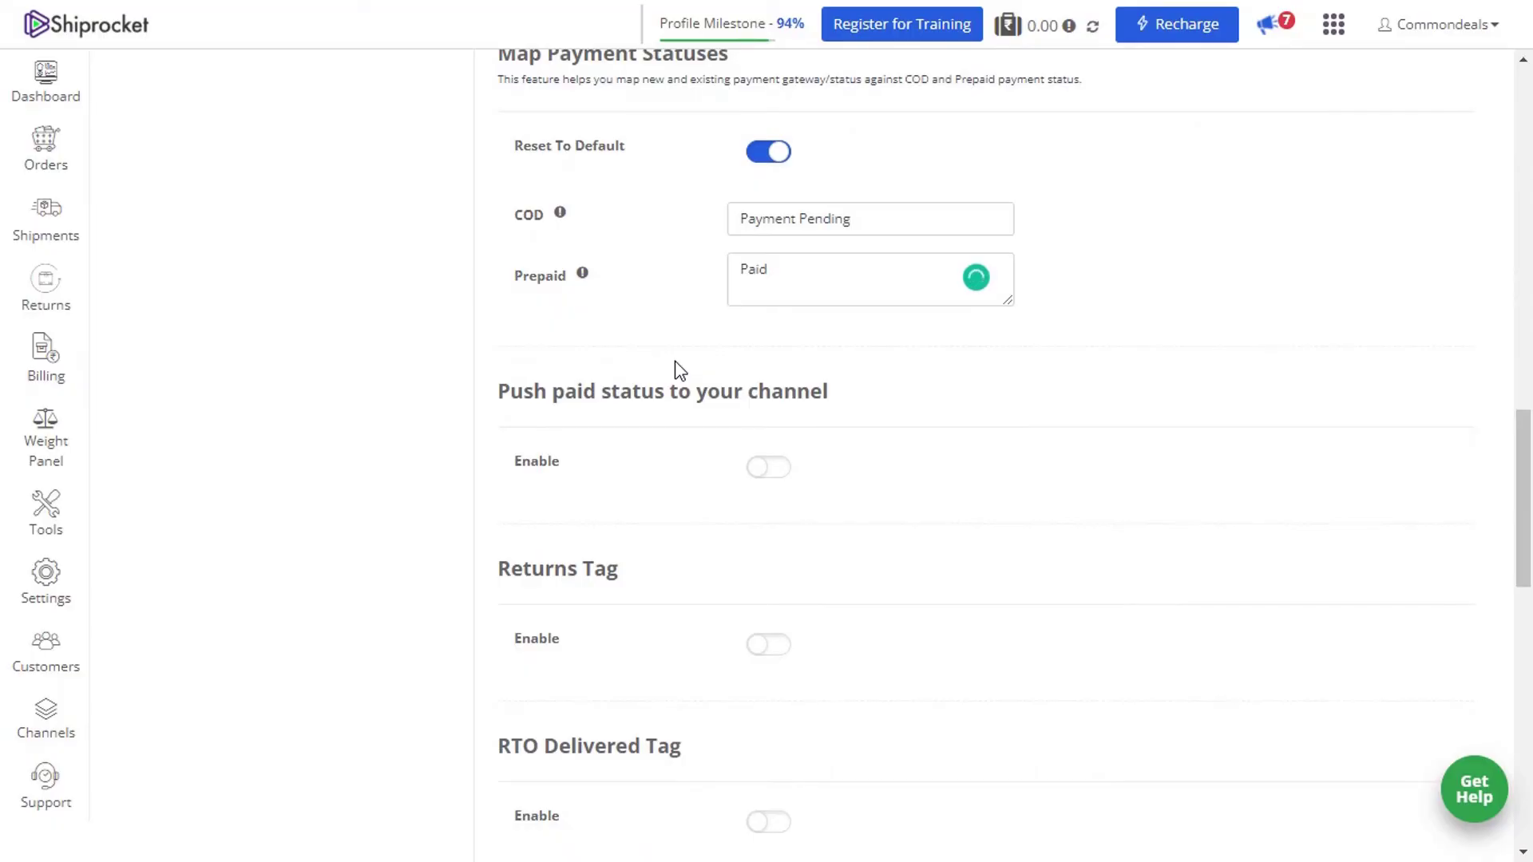
Step: Enable paid-status push and inventory sync, then save via Update Channel & Test Connection
left_click(775, 479)
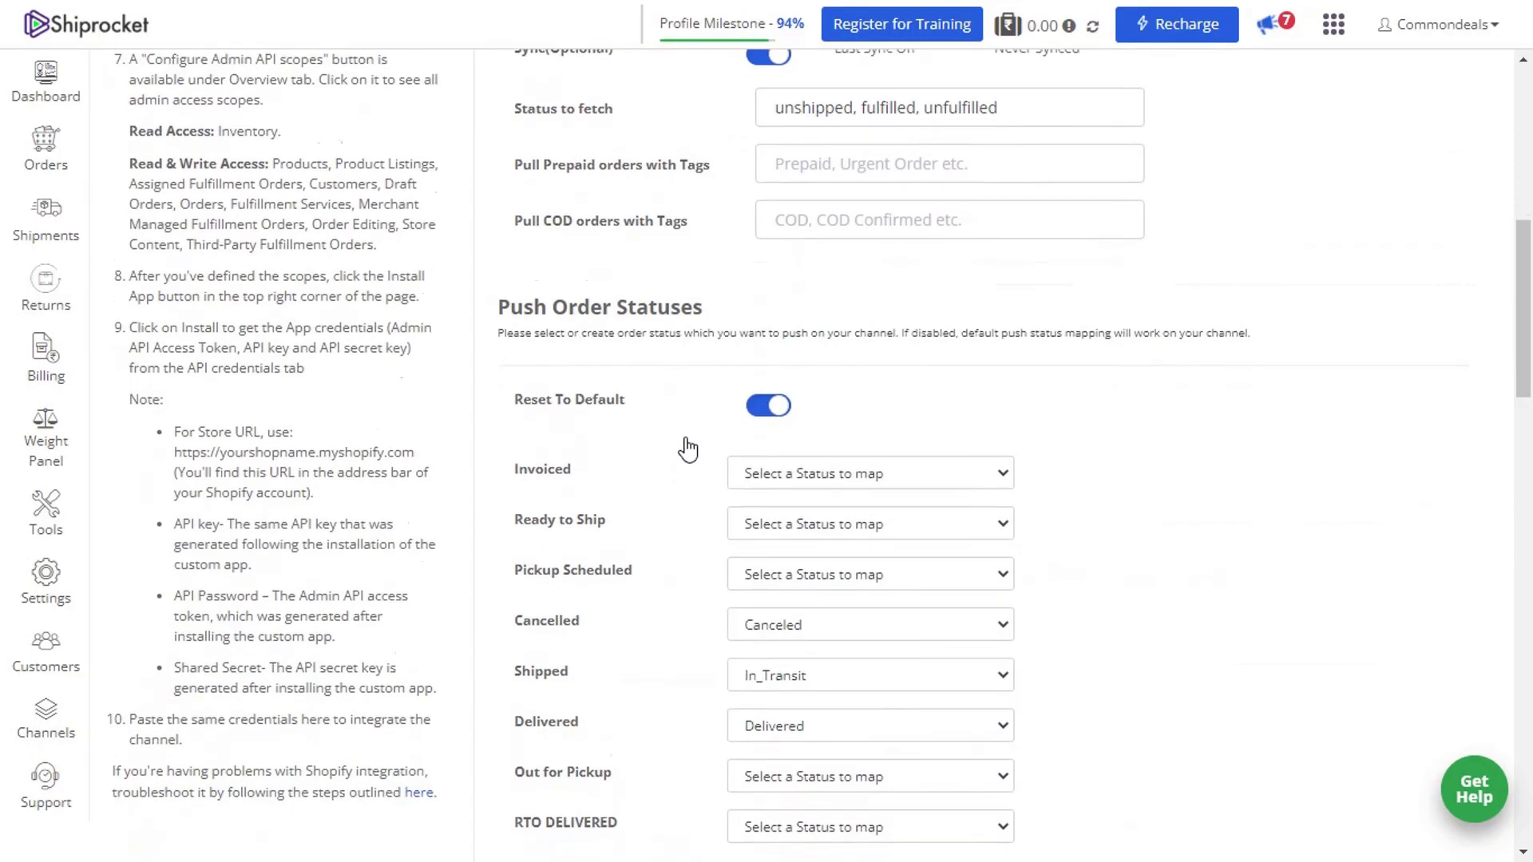
scroll(686, 437, "down", 2)
scroll(671, 396, "down", 2)
scroll(671, 395, "down", 2)
left_click(821, 461)
scroll(640, 458, "down", 5)
scroll(641, 458, "down", 5)
scroll(652, 466, "down", 5)
scroll(653, 466, "down", 5)
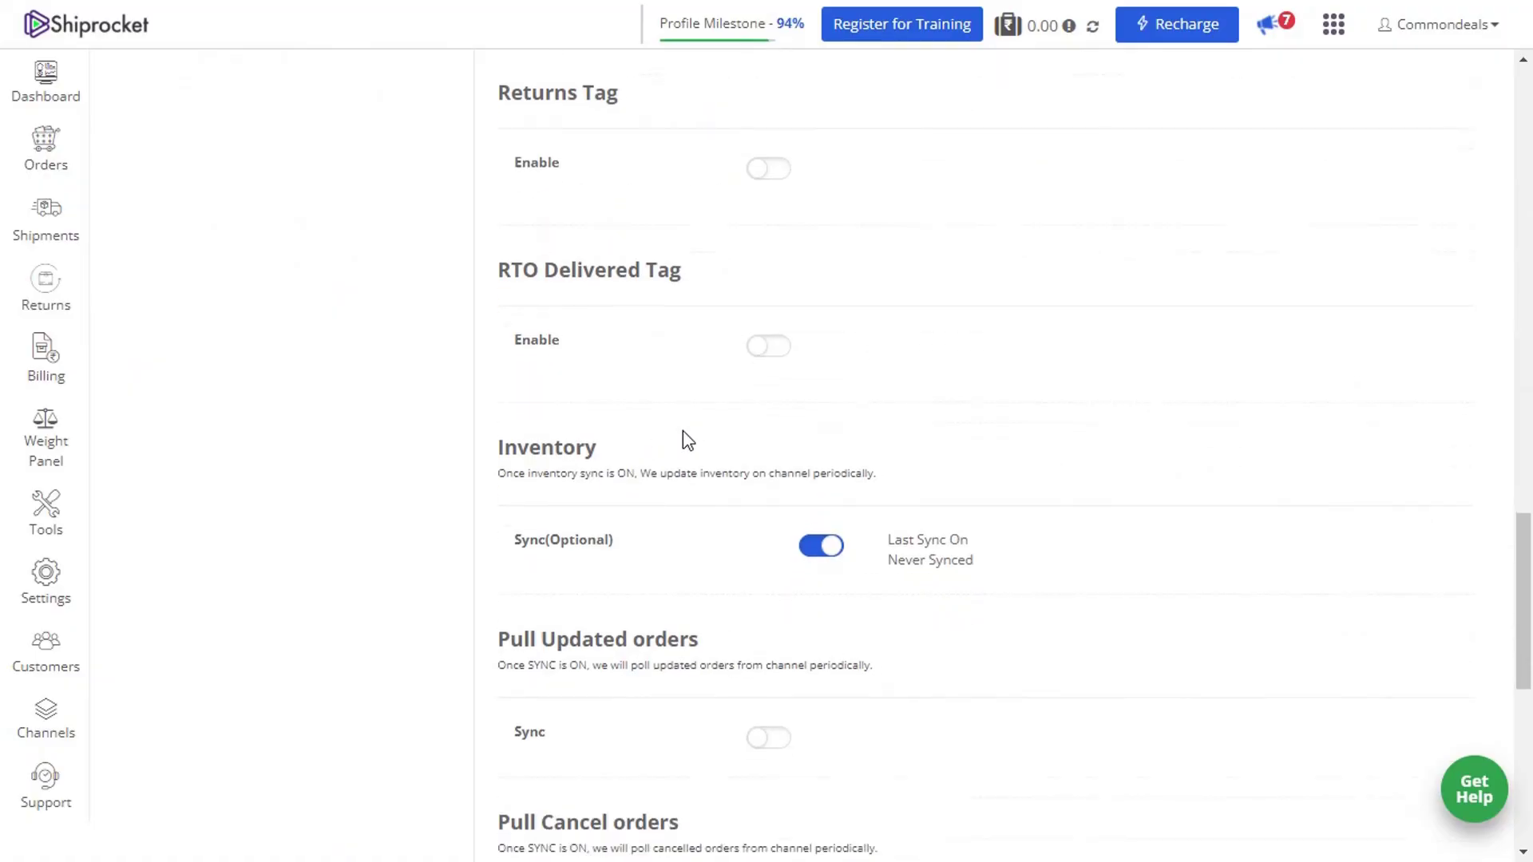
scroll(683, 430, "down", 5)
scroll(682, 430, "down", 3)
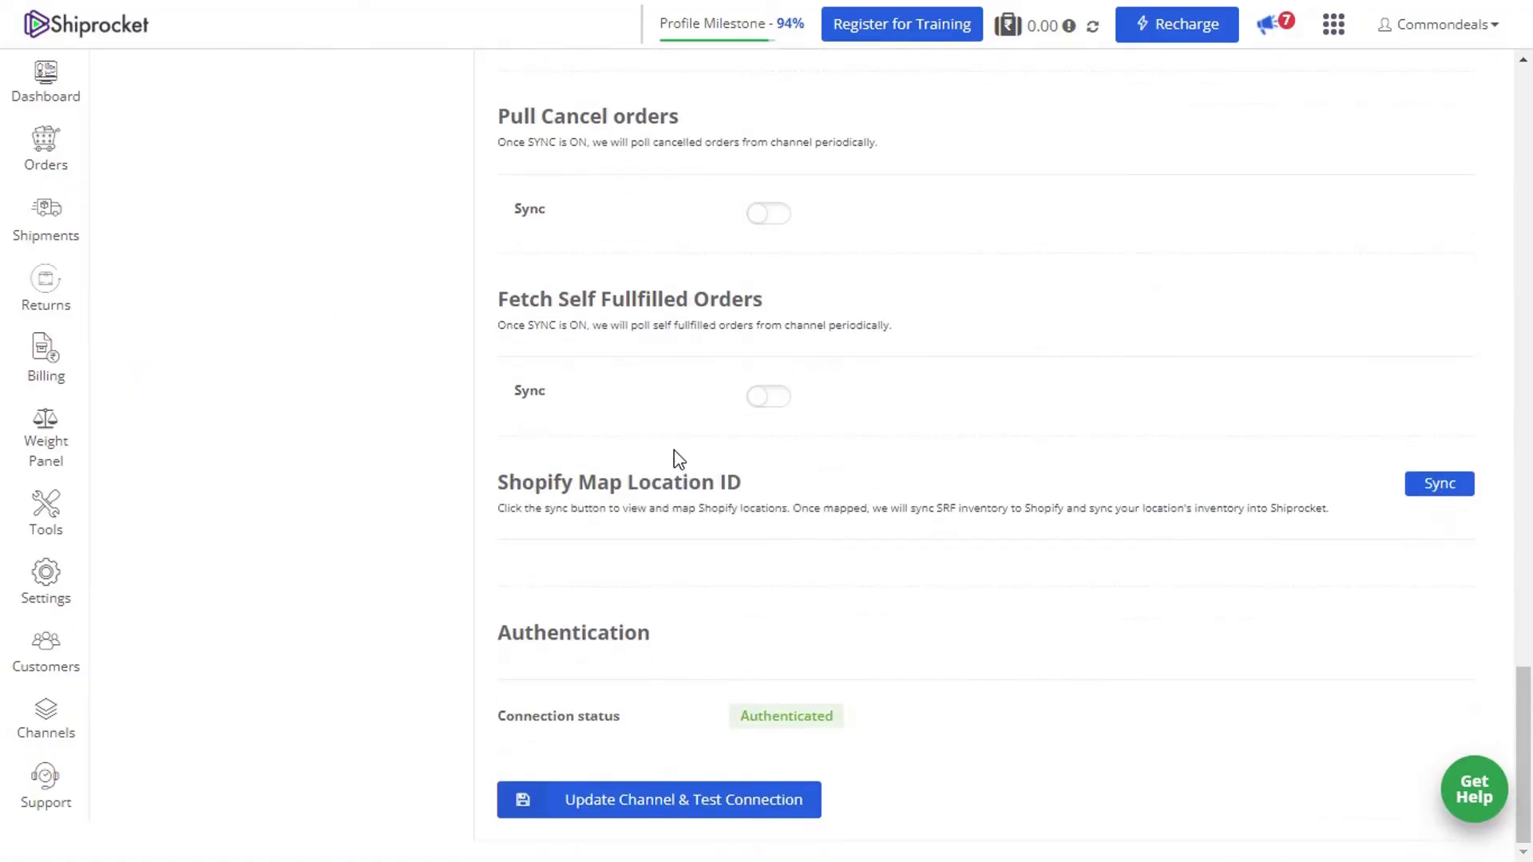
left_click(674, 798)
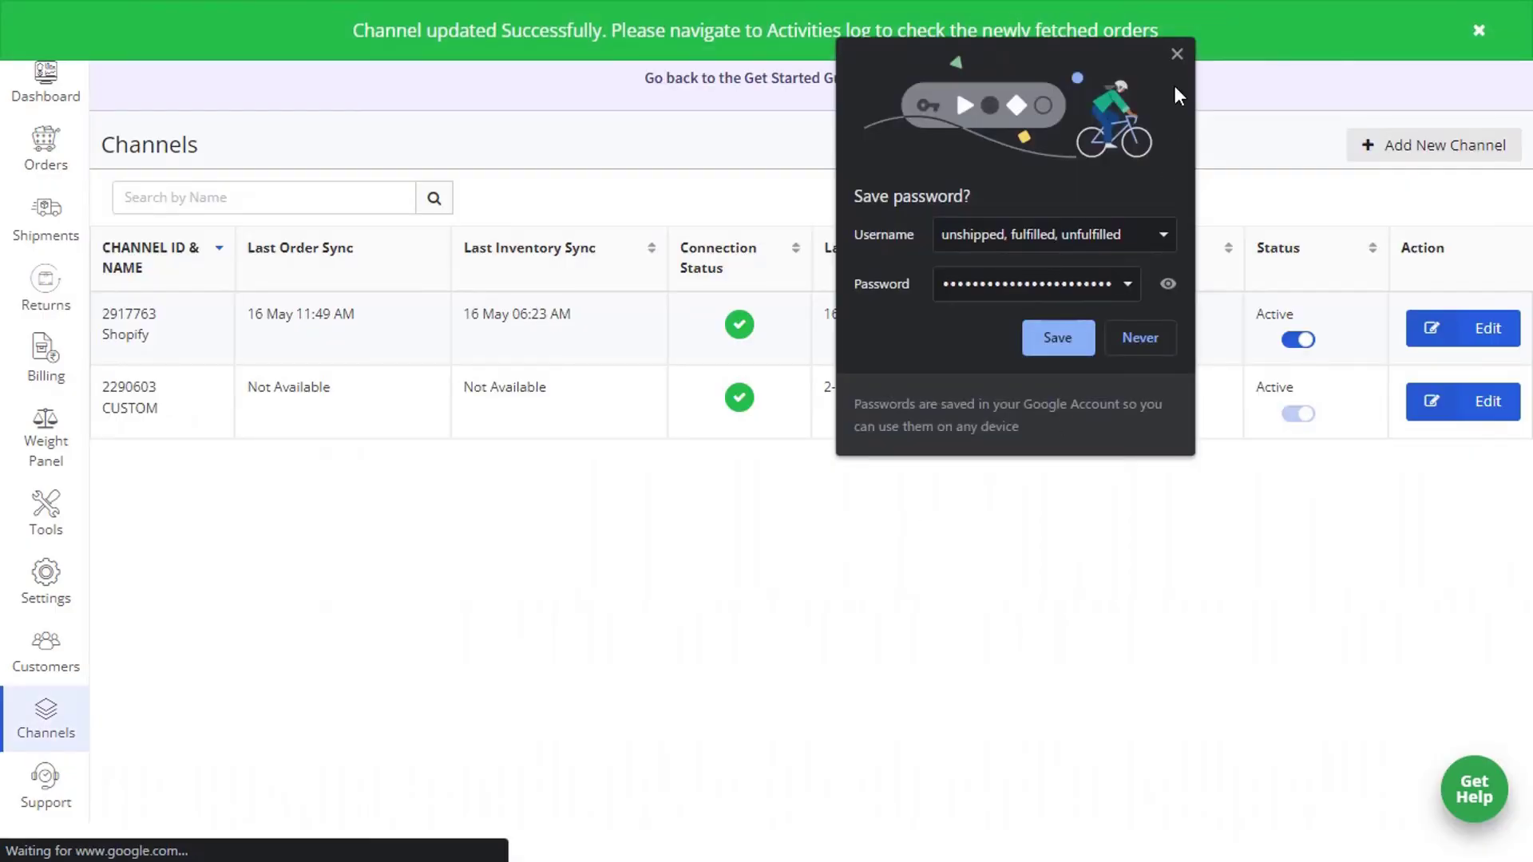
Step: Dismiss Chrome's save-password popup over the Shopify channels list
left_click(1177, 55)
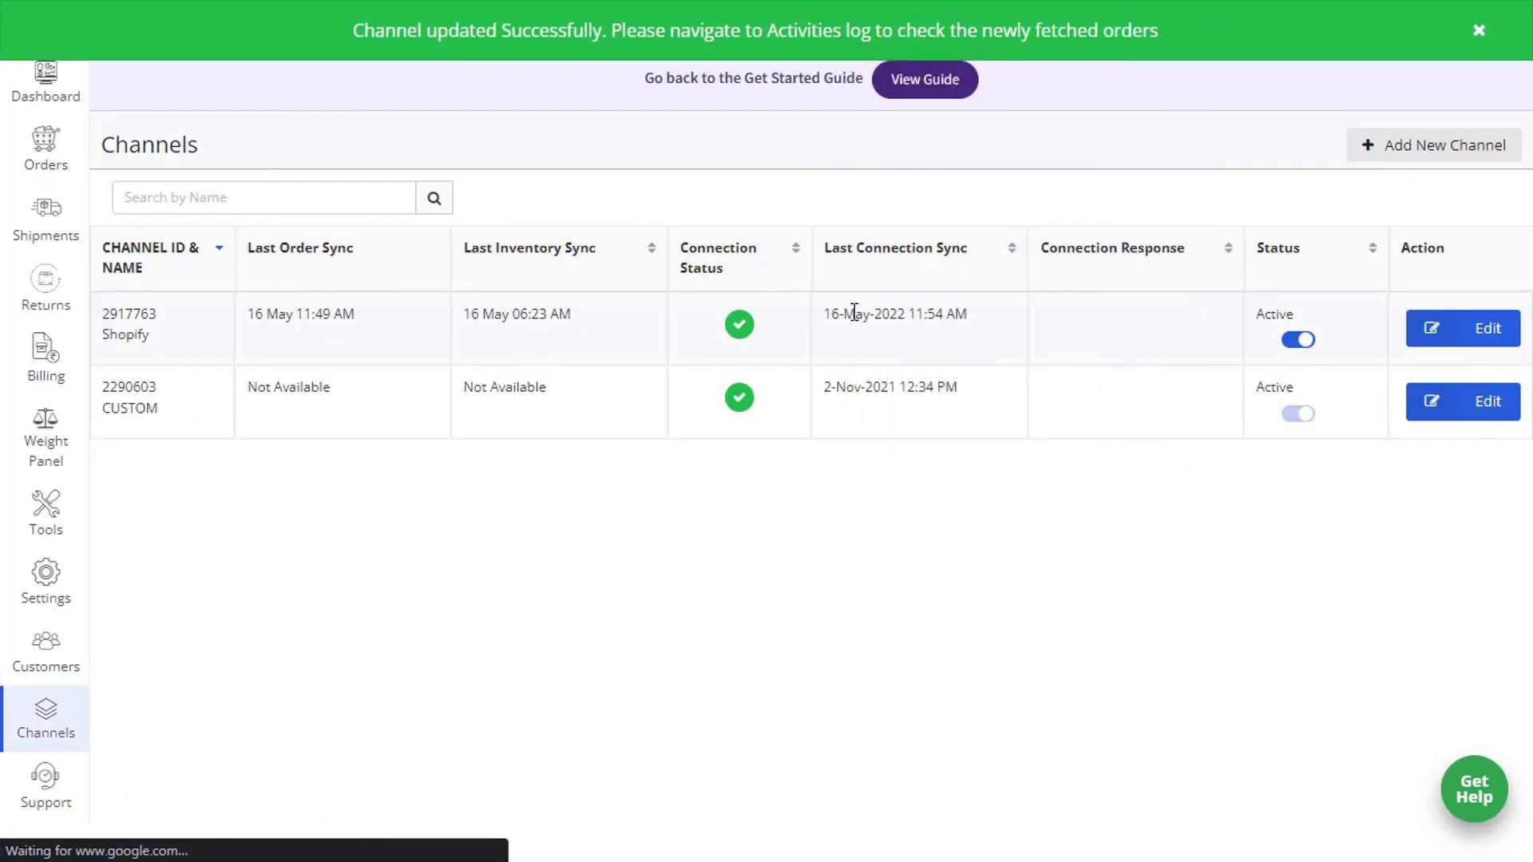